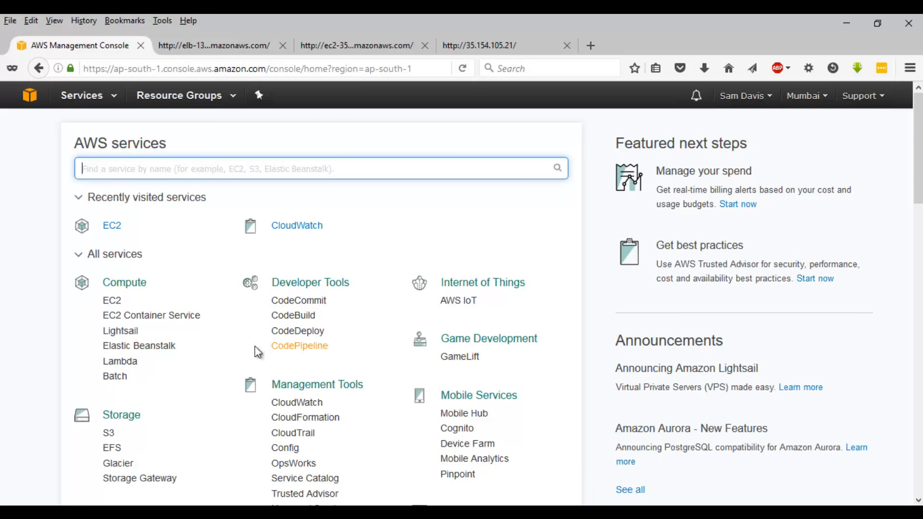
Step: Go to EC2's Auto Scaling section and start creating a new Auto Scaling group
click(111, 226)
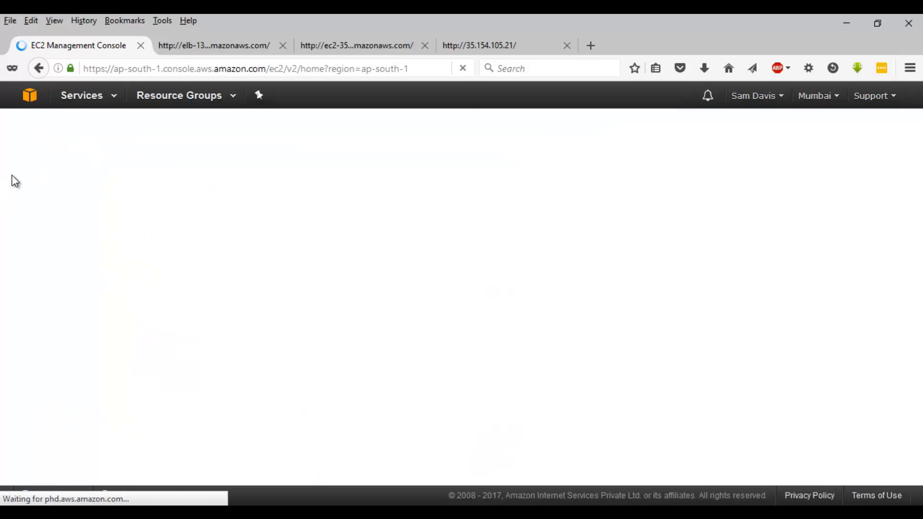
scroll(64, 317, down, 5)
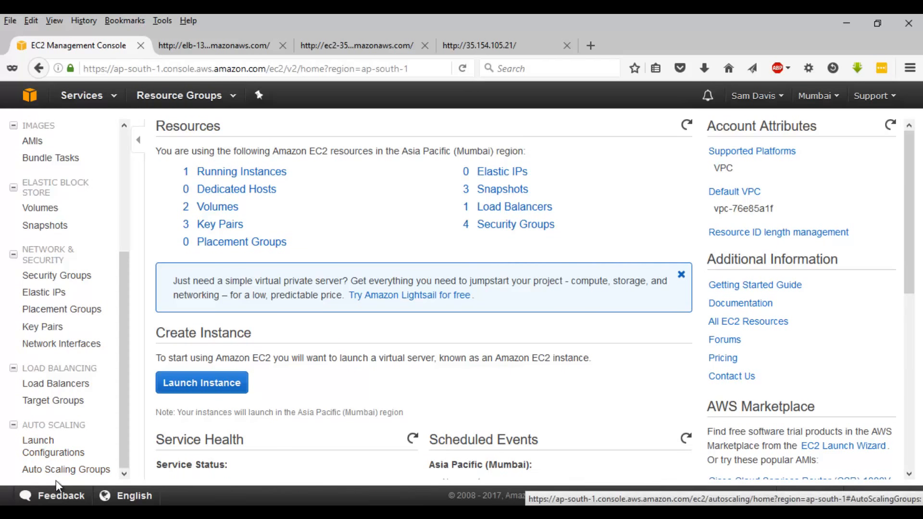
click(54, 445)
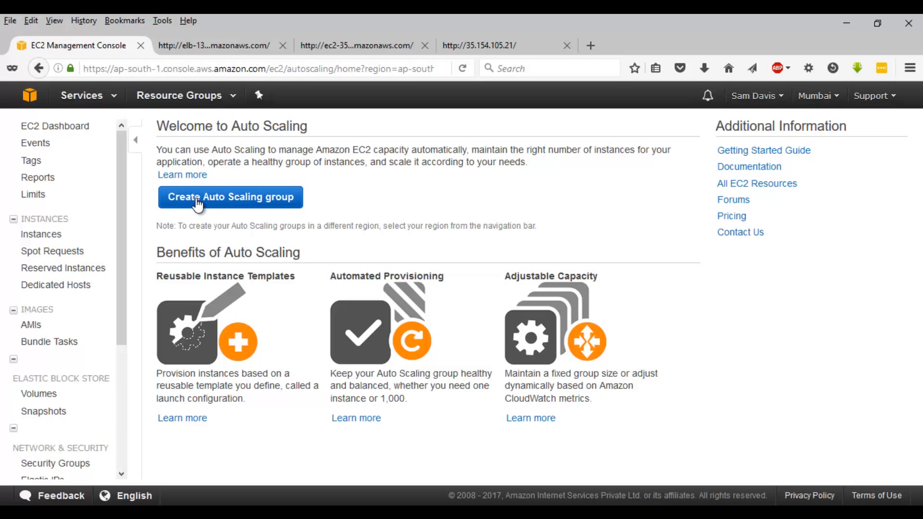
click(220, 207)
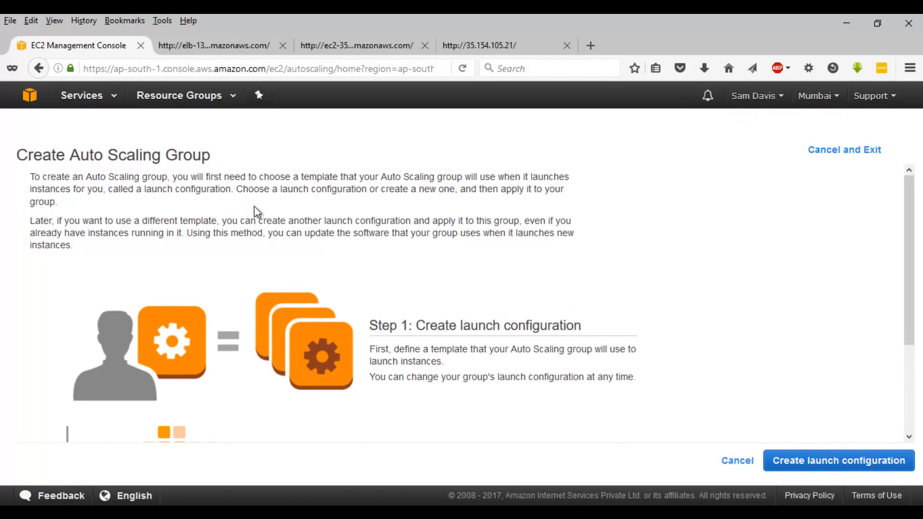
Step: Start a new launch configuration for the group, based on the free-tier Amazon Linux AMI 2016.09.1 (HVM), SSD Volume Type
scroll(529, 346, down, 2)
scroll(529, 346, up, 2)
scroll(493, 283, down, 3)
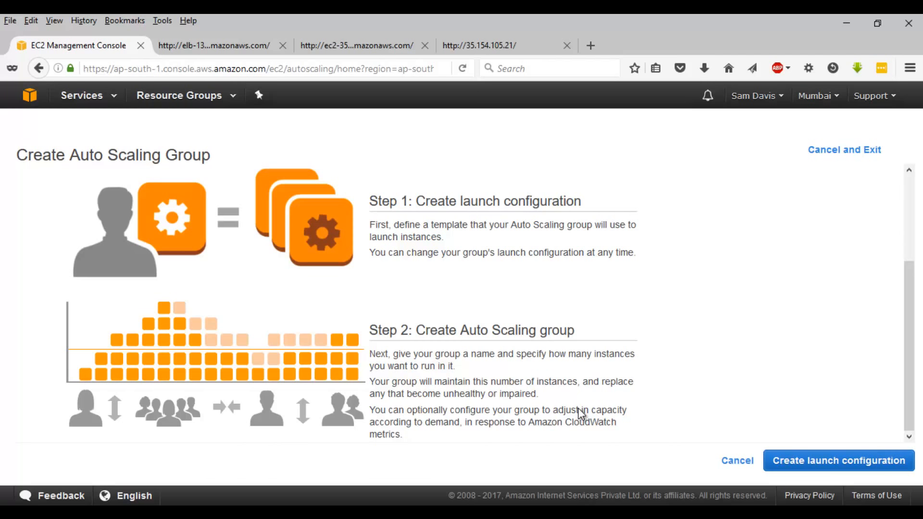
click(830, 467)
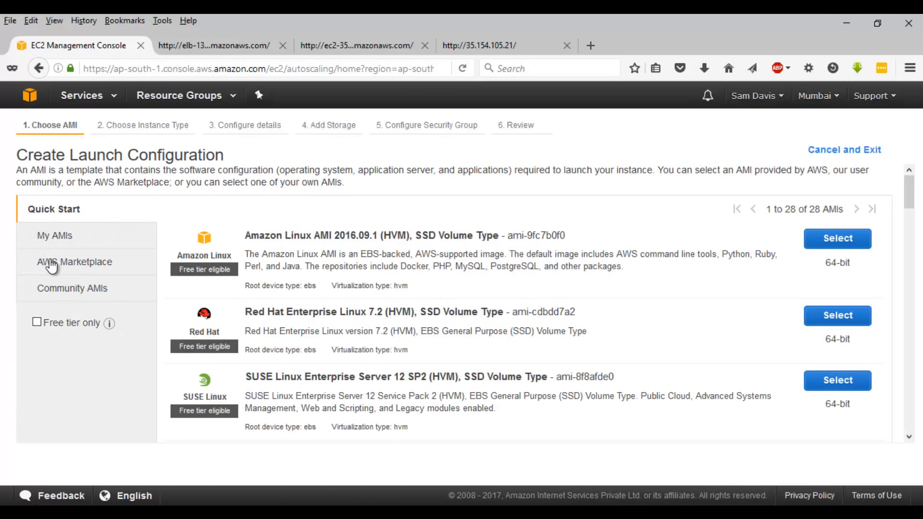
click(38, 323)
click(822, 244)
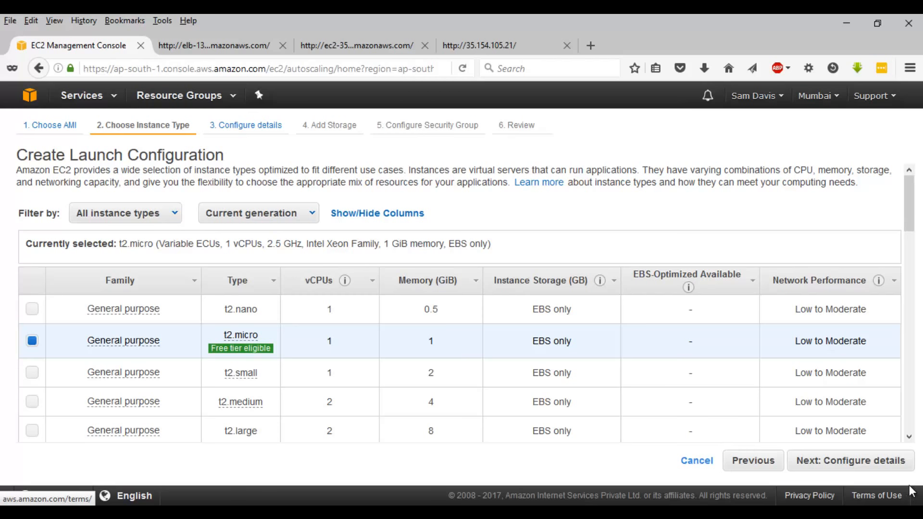
Step: Accept the t2.micro instance type and name the launch configuration MyLC
click(847, 463)
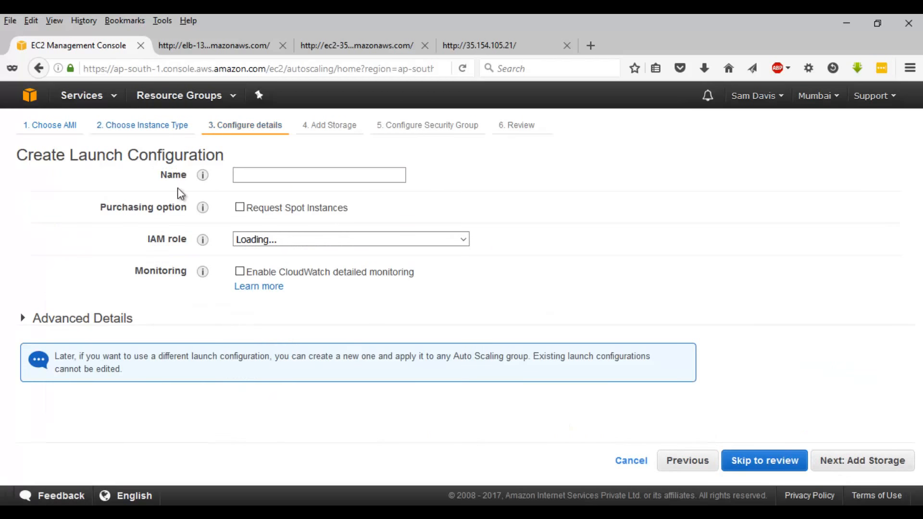
click(277, 178)
text(MyLC)
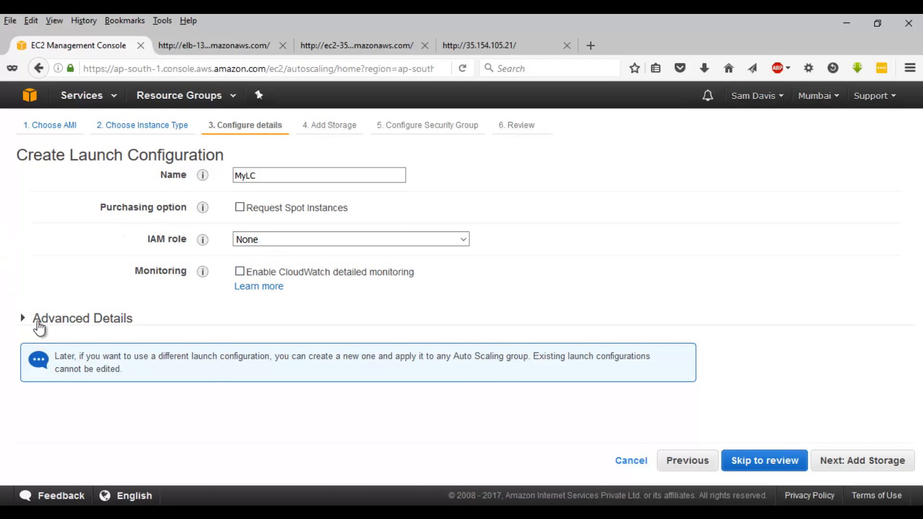
Step: Copy the httpd startup script from Notepad into the launch configuration's user data as text and continue to storage
click(35, 321)
scroll(245, 290, down, 5)
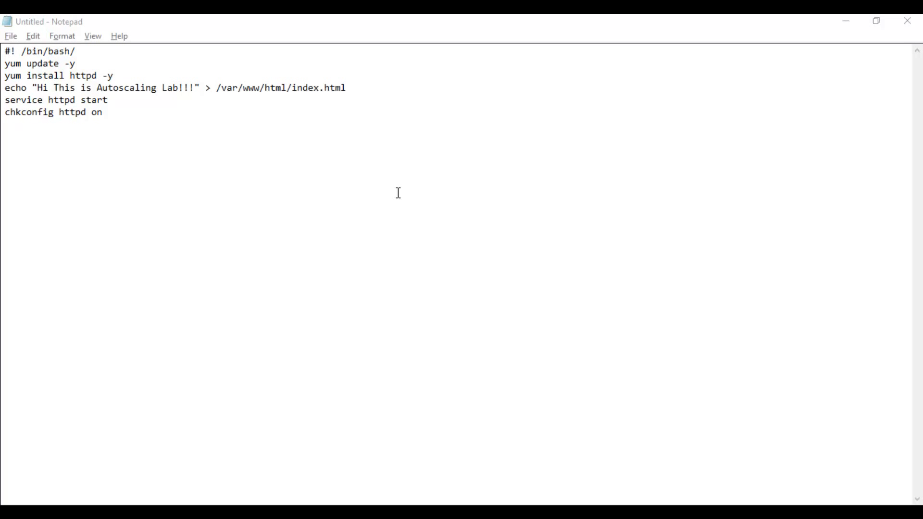
drag(134, 127, 4, 48)
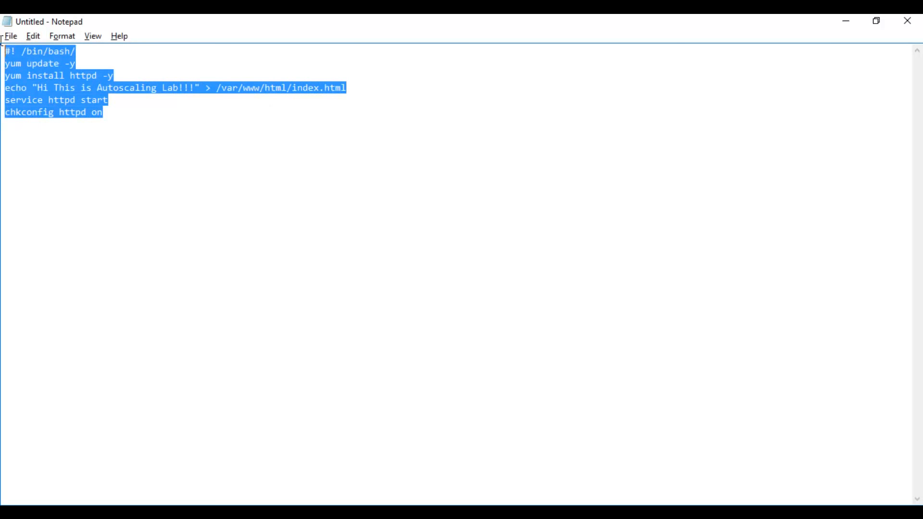
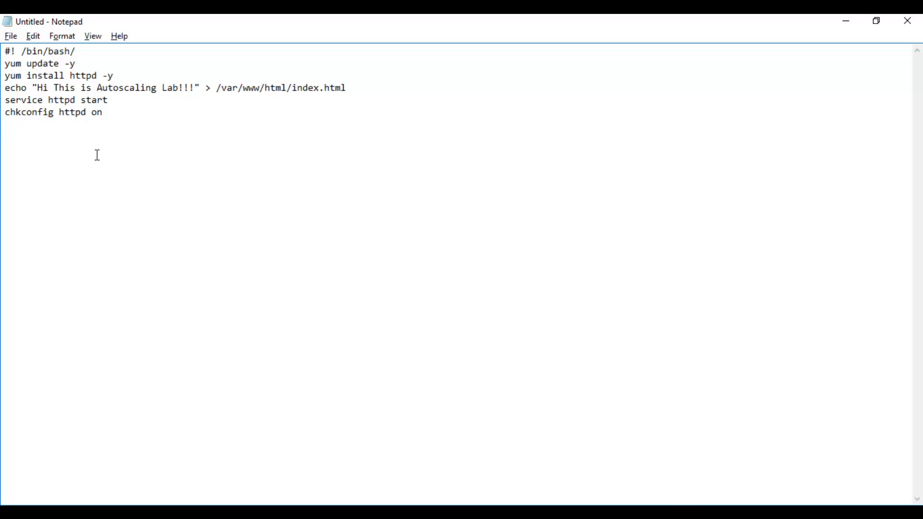
drag(117, 111, 6, 118)
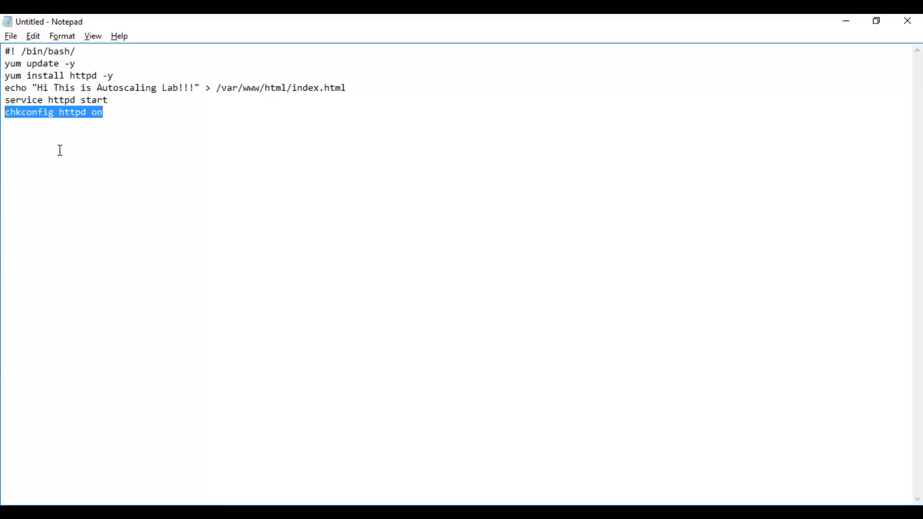
click(167, 124)
key(ctrl+a)
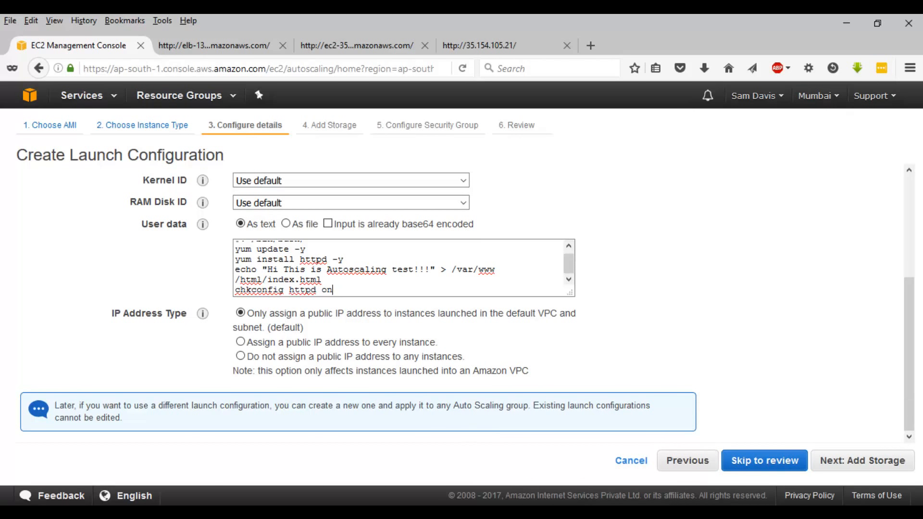
click(862, 460)
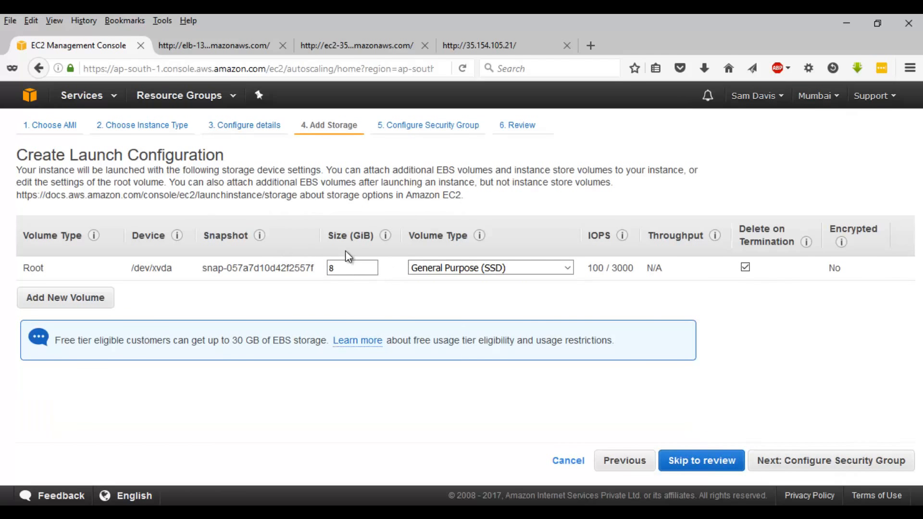
Step: Keep the 8 GiB root volume, assign the existing WebServer security group to the launch configuration, and proceed to review
click(341, 270)
click(794, 471)
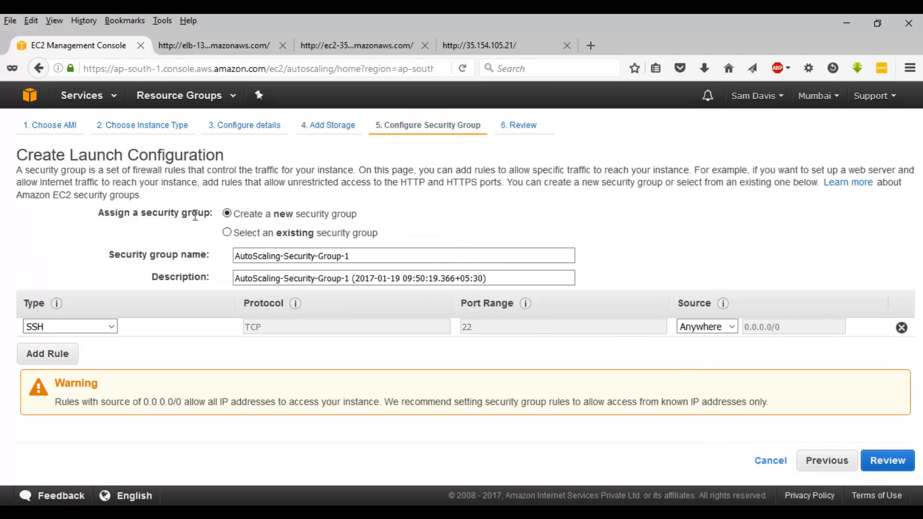
click(56, 352)
click(227, 232)
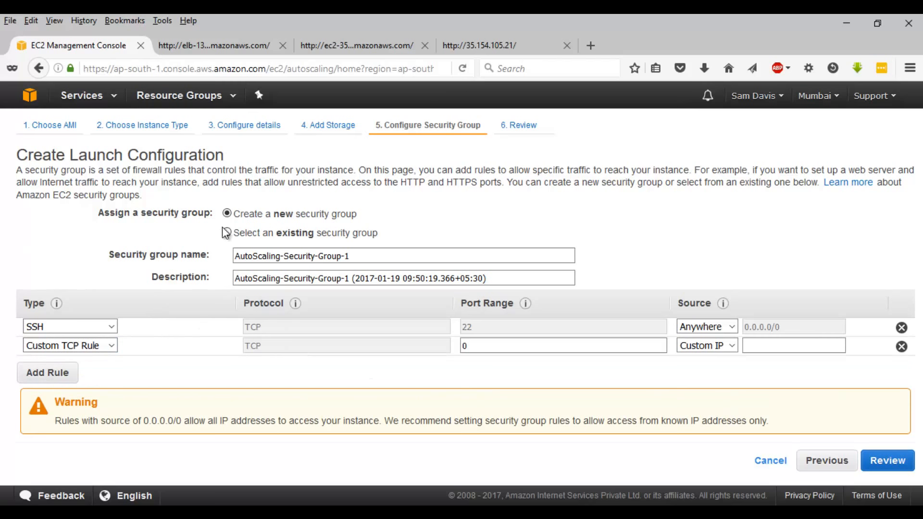
scroll(174, 327, down, 1)
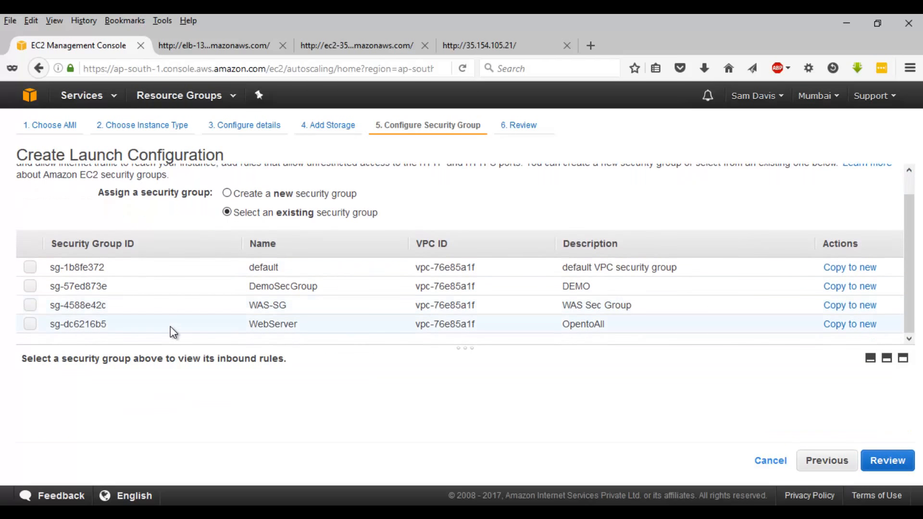
click(29, 324)
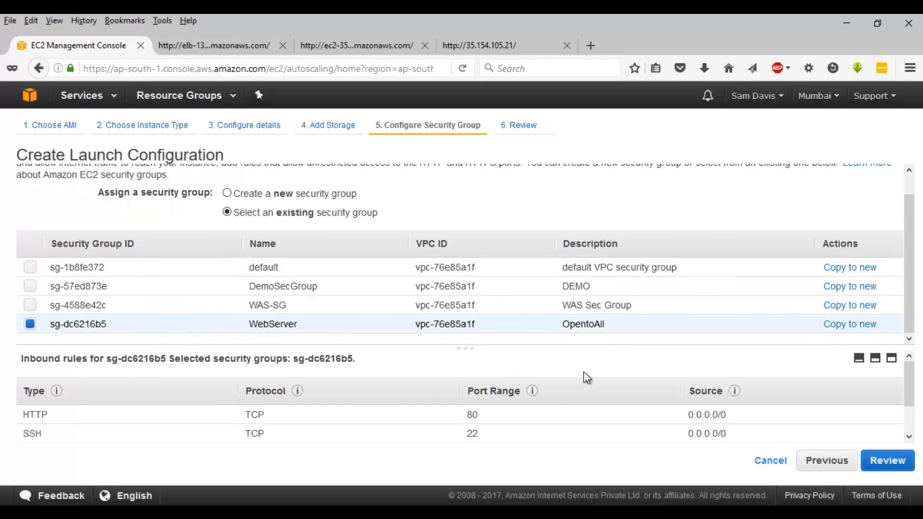
scroll(214, 418, down, 1)
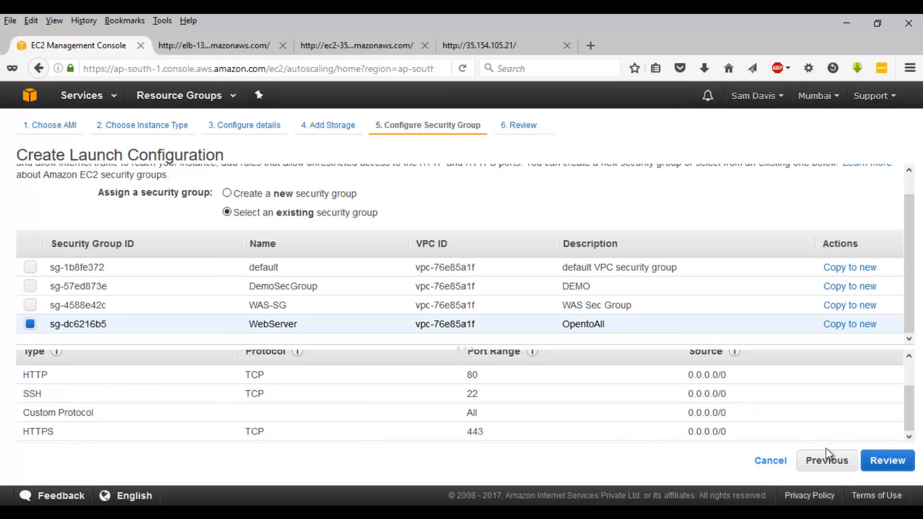
click(887, 461)
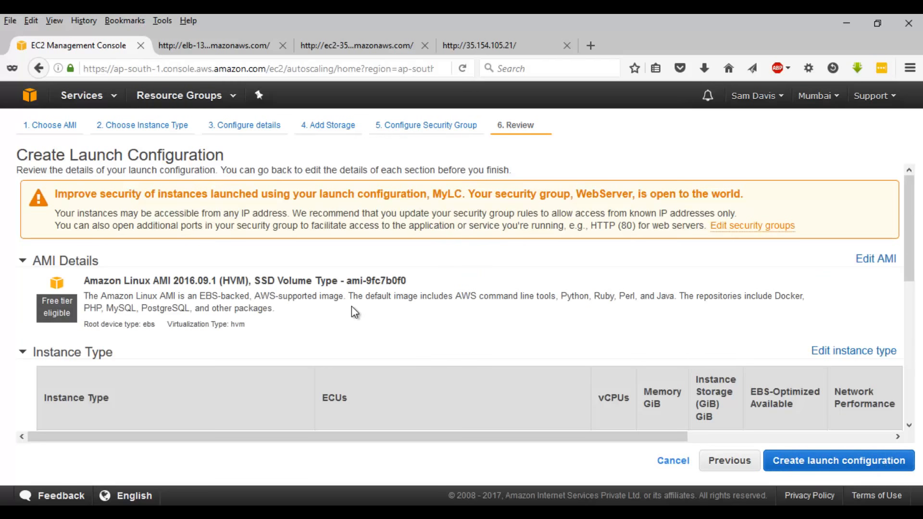
Step: Review the MyLC settings and create the launch configuration with the existing LinuxEC2Public key pair, acknowledging access to its private key file
scroll(351, 305, down, 5)
scroll(351, 307, up, 6)
scroll(350, 305, down, 6)
scroll(354, 307, up, 6)
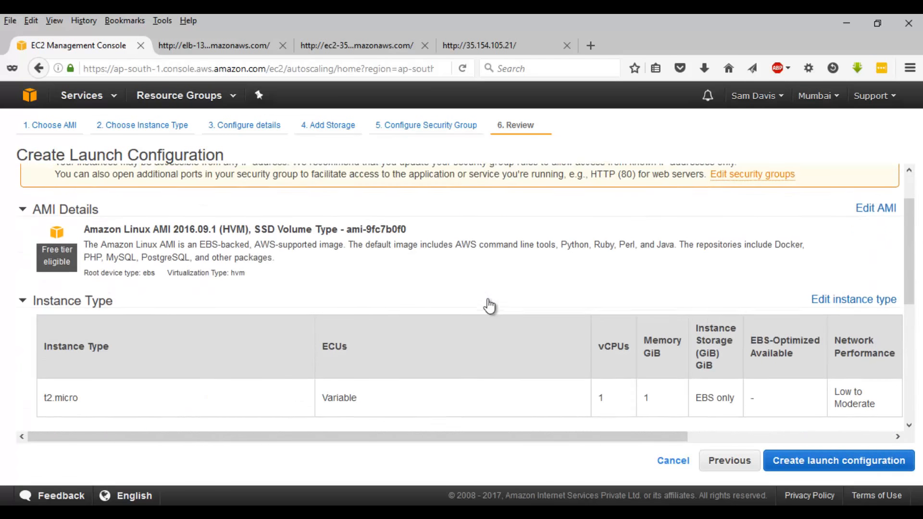
scroll(489, 305, down, 6)
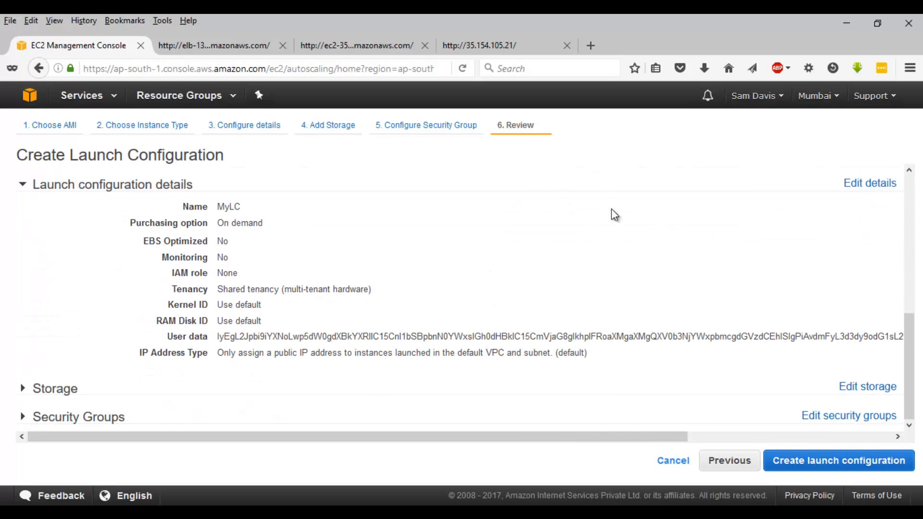
click(832, 476)
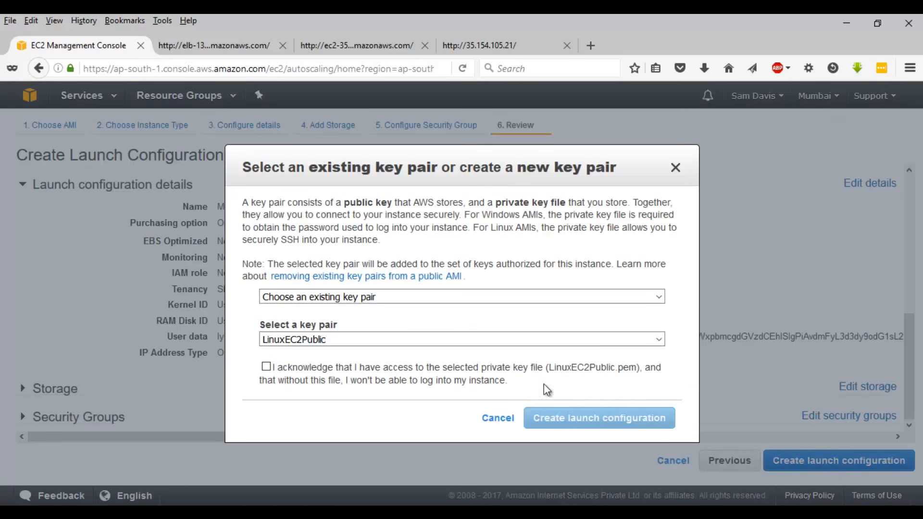
click(354, 340)
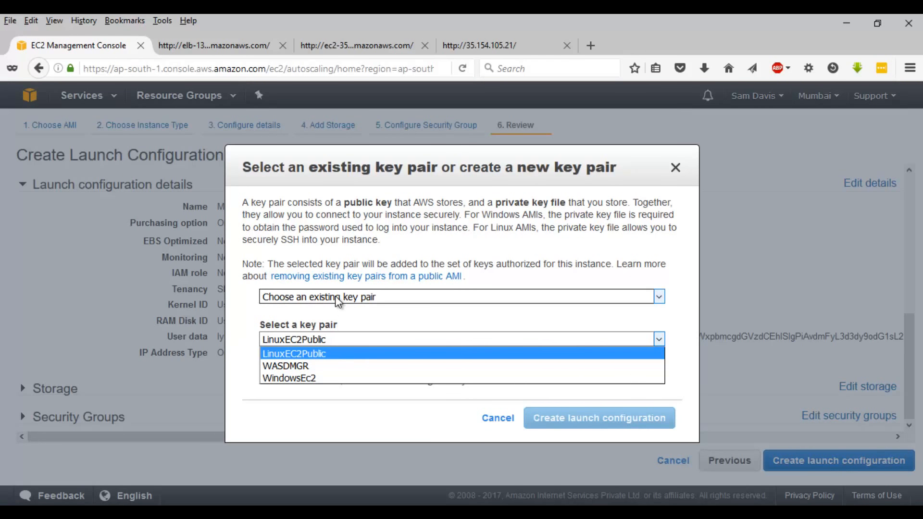
click(325, 356)
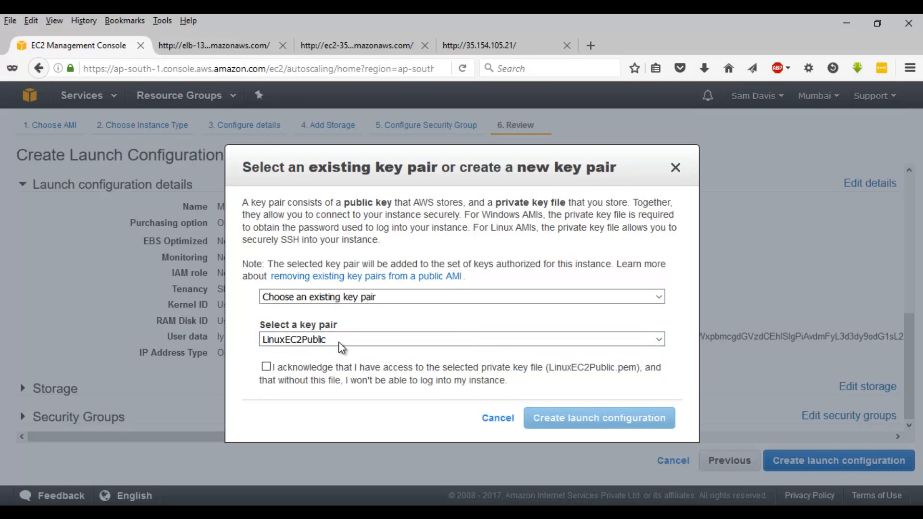
click(267, 367)
click(558, 418)
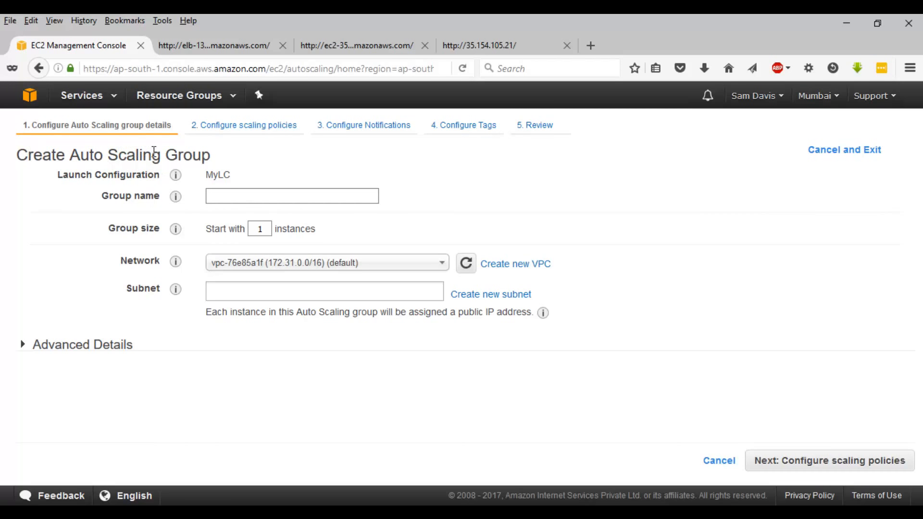
Step: Name the Auto Scaling group AutoScalingGroup and set its starting size to 2 instances
click(212, 192)
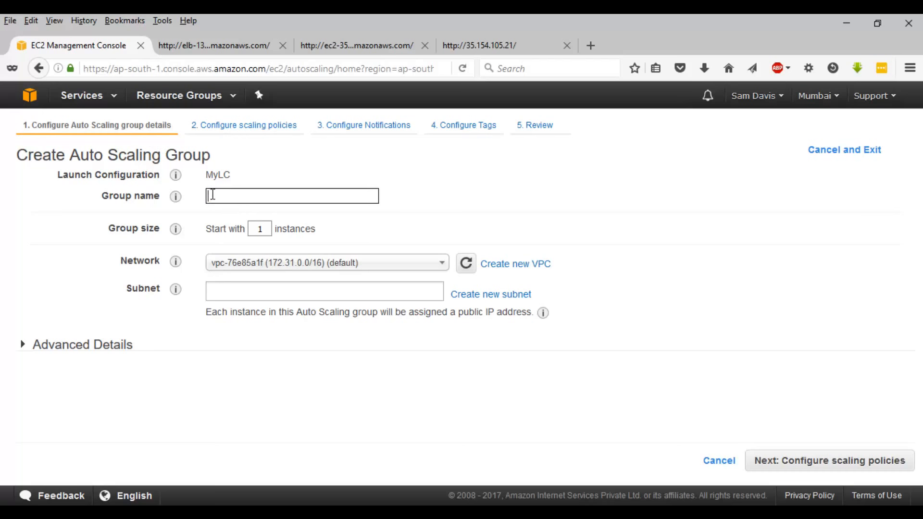
text(AutoScalingGroup)
double_click(259, 229)
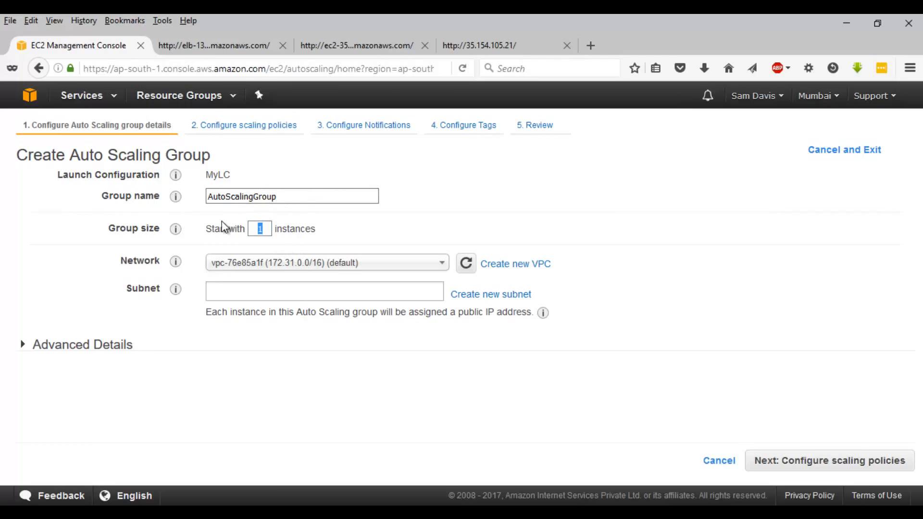
text(2)
Step: Choose the default VPC vpc-76e85a1f as the network and add the default subnets in ap-south-1a and ap-south-1b
click(316, 268)
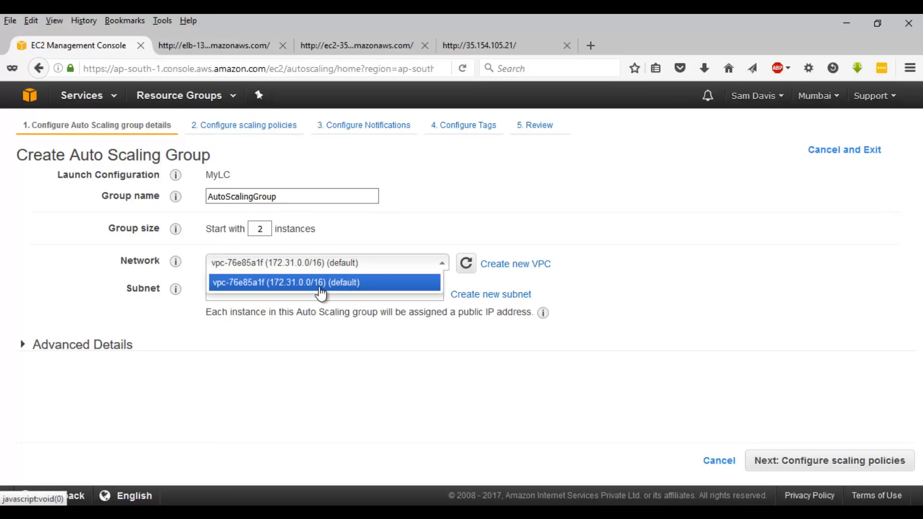
click(320, 284)
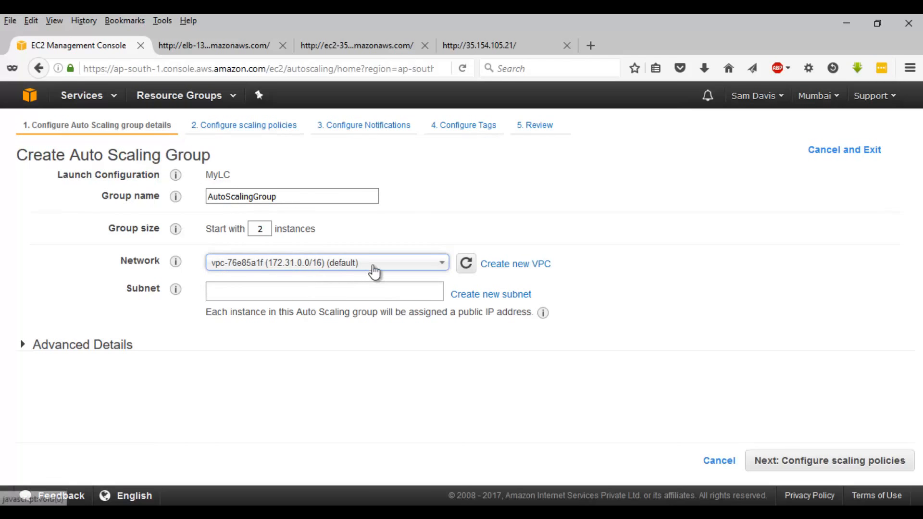
click(224, 294)
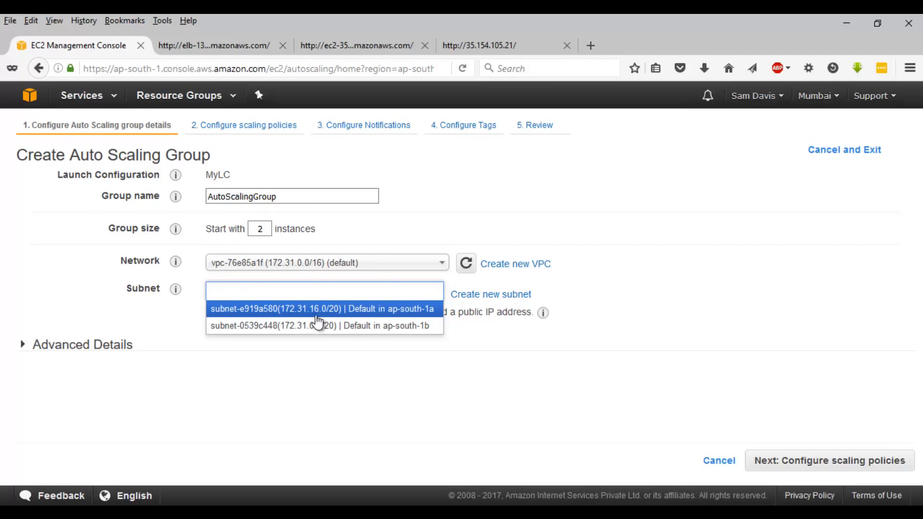
click(356, 310)
click(342, 315)
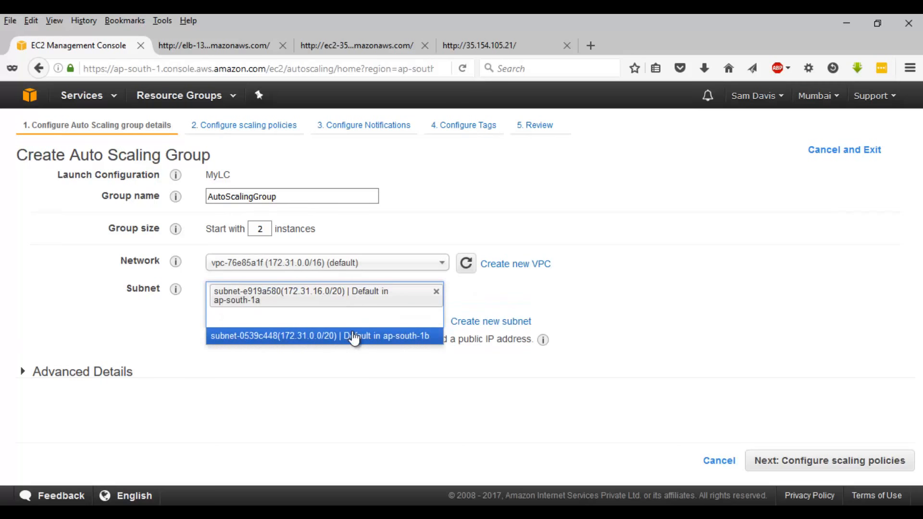
click(356, 339)
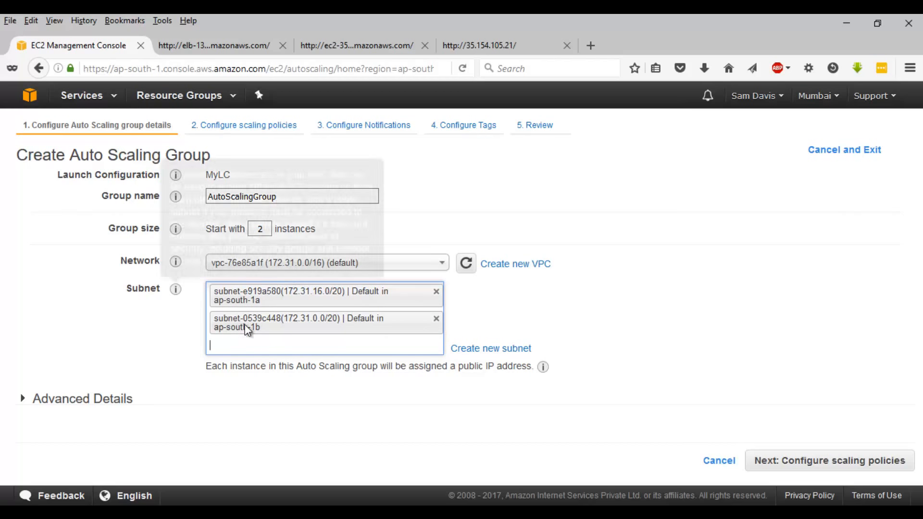
Step: Expand the advanced details and set the group to receive traffic from the classic load balancer ELB
click(109, 404)
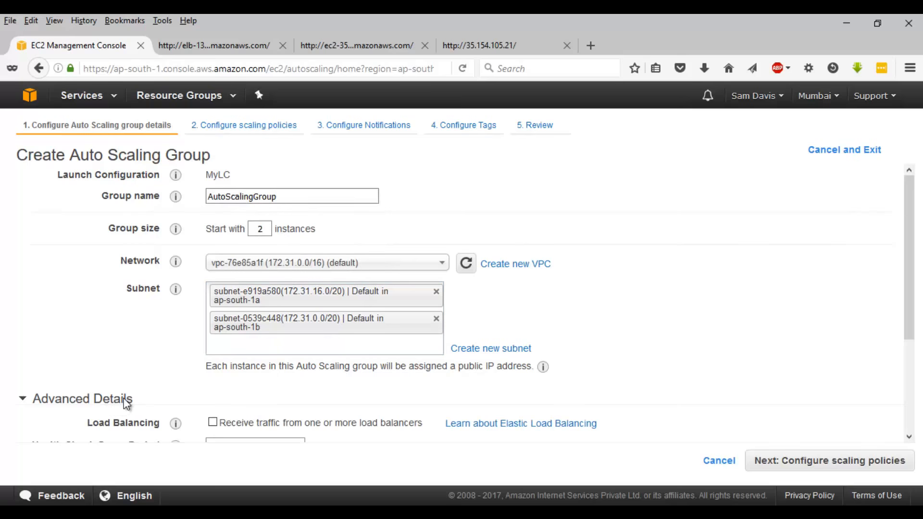
scroll(124, 402, down, 3)
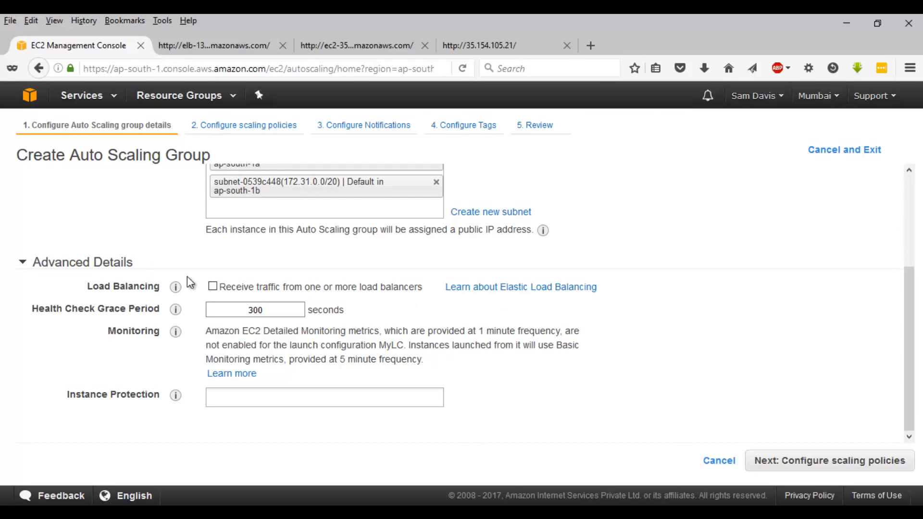
click(212, 287)
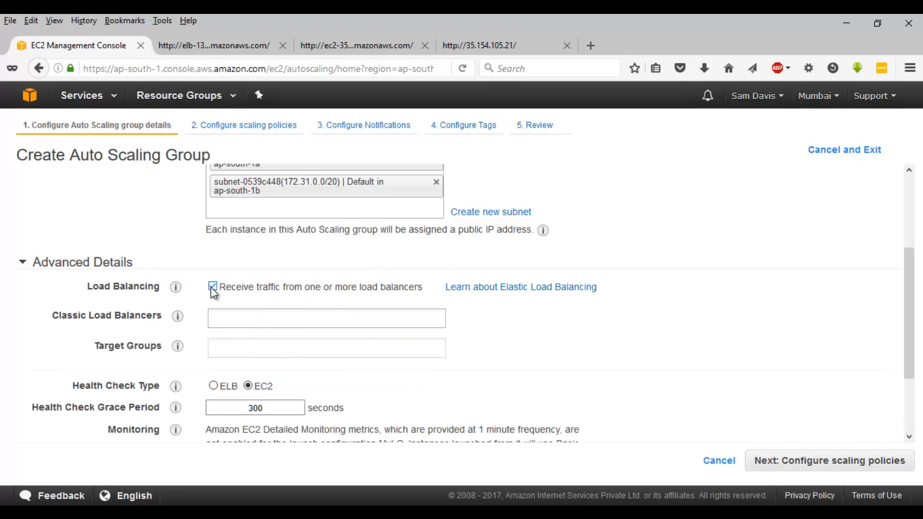
click(231, 316)
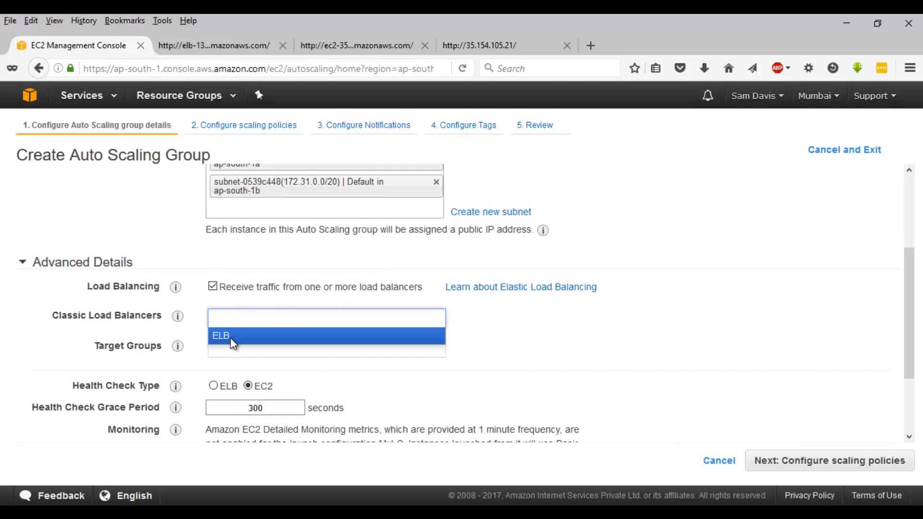
click(231, 337)
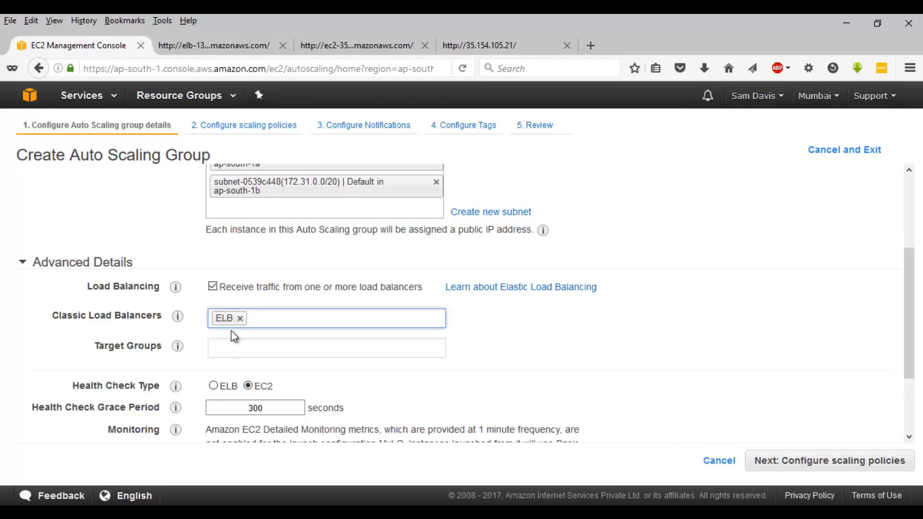
Step: Keep the EC2 health check type with a 300-second grace period and no instance protection, and proceed to the scaling policies
scroll(230, 324, down, 3)
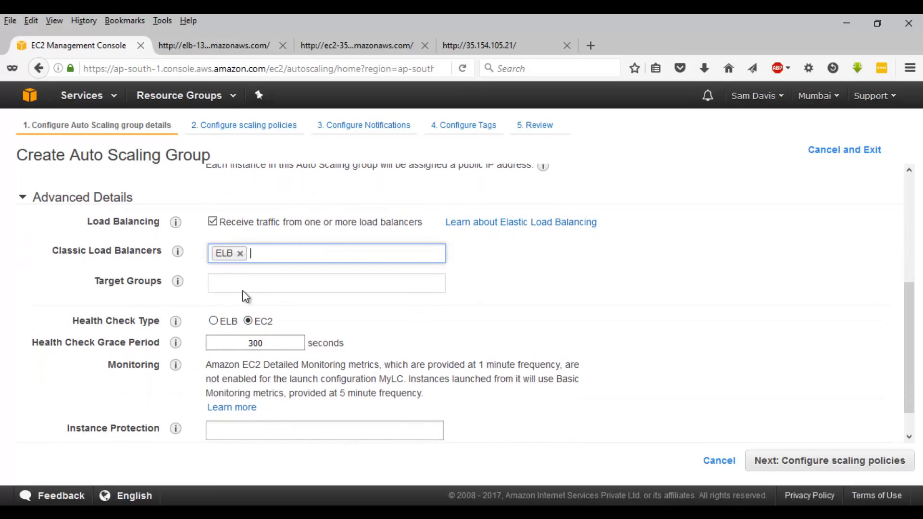
click(257, 297)
scroll(387, 296, down, 2)
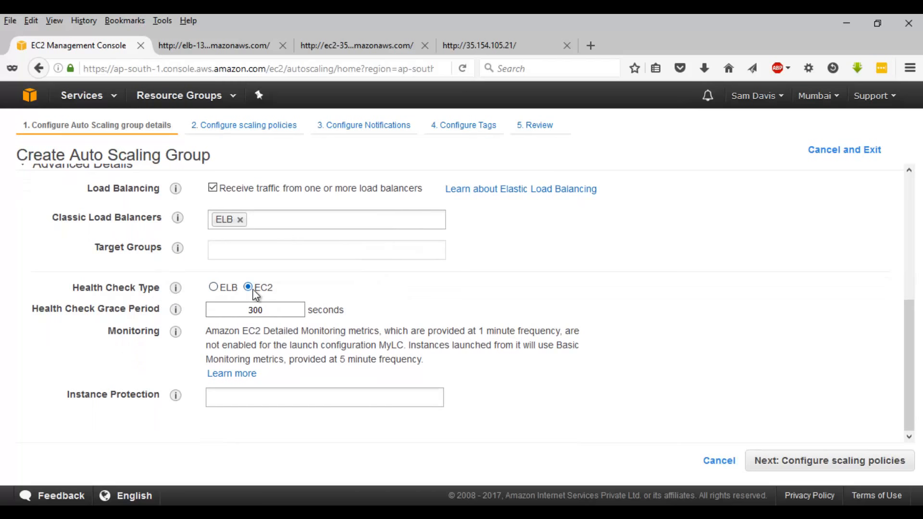
mouse_move(172, 404)
click(228, 401)
click(682, 388)
click(808, 464)
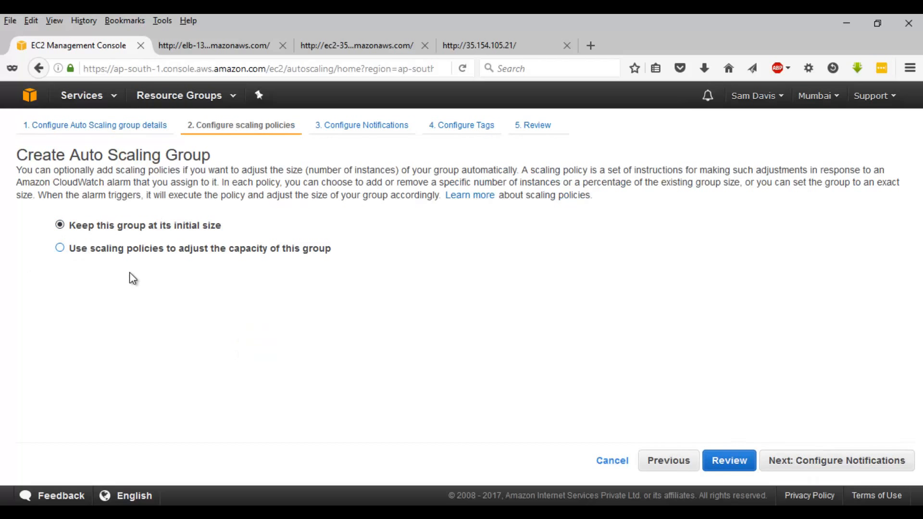
Step: Choose to use scaling policies to adjust the group's capacity, keeping the minimum and maximum size at 2 instances
click(131, 251)
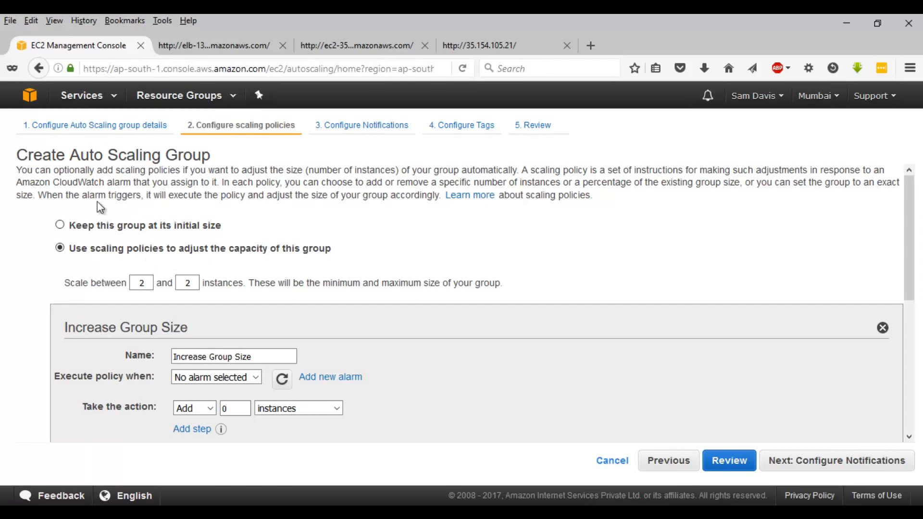
scroll(97, 205, down, 3)
scroll(97, 206, up, 3)
scroll(259, 270, down, 1)
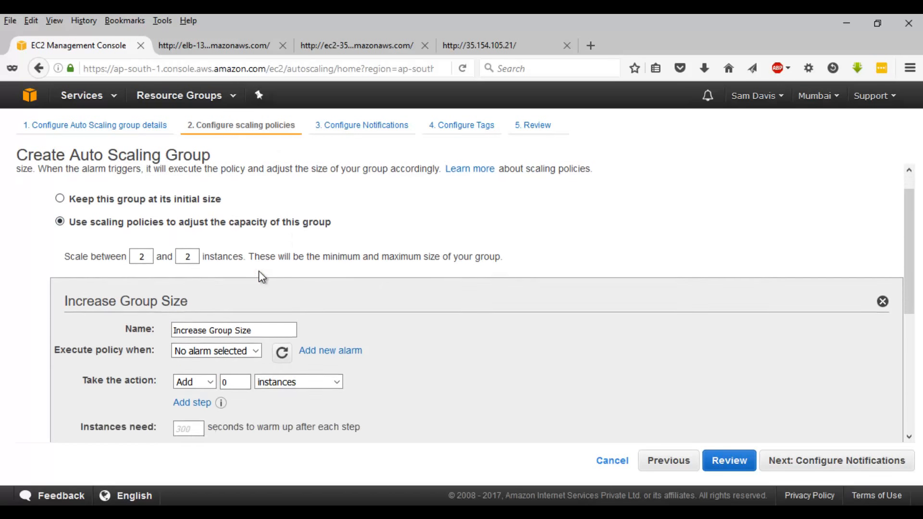
scroll(259, 275, down, 2)
click(143, 219)
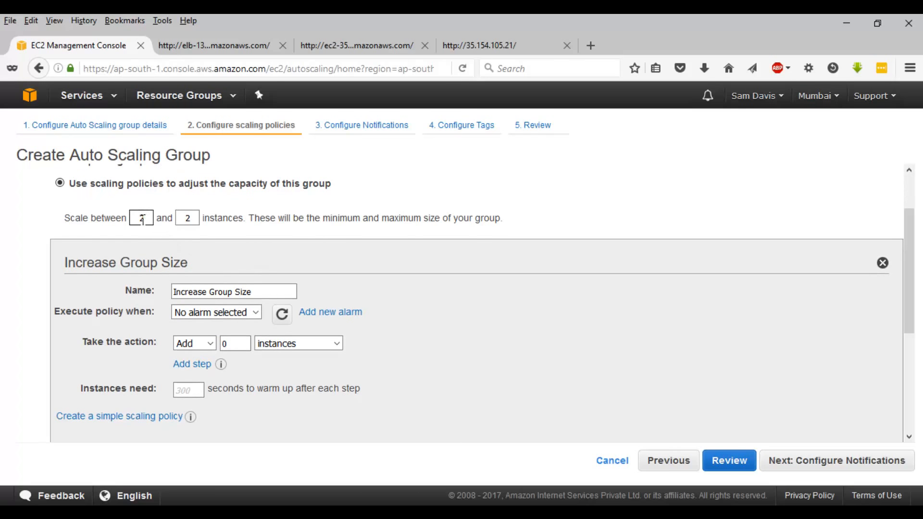
double_click(144, 219)
scroll(211, 238, down, 3)
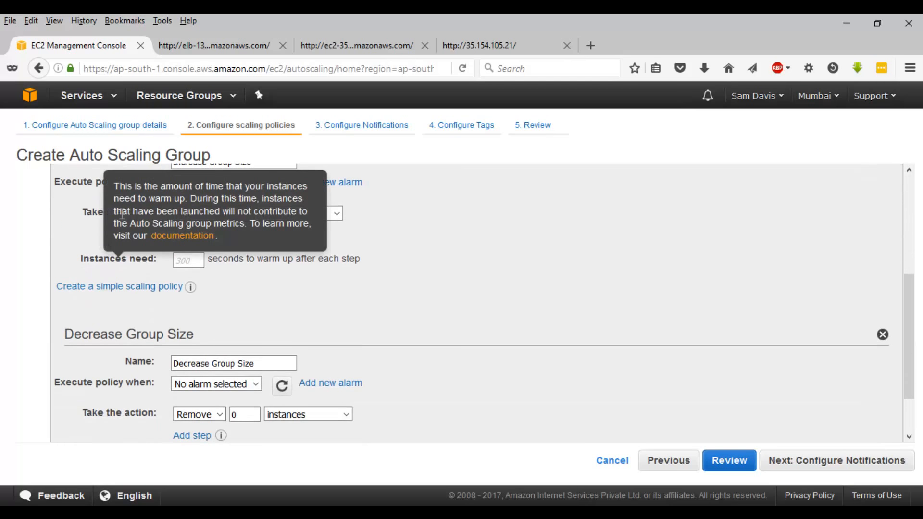
scroll(122, 215, up, 3)
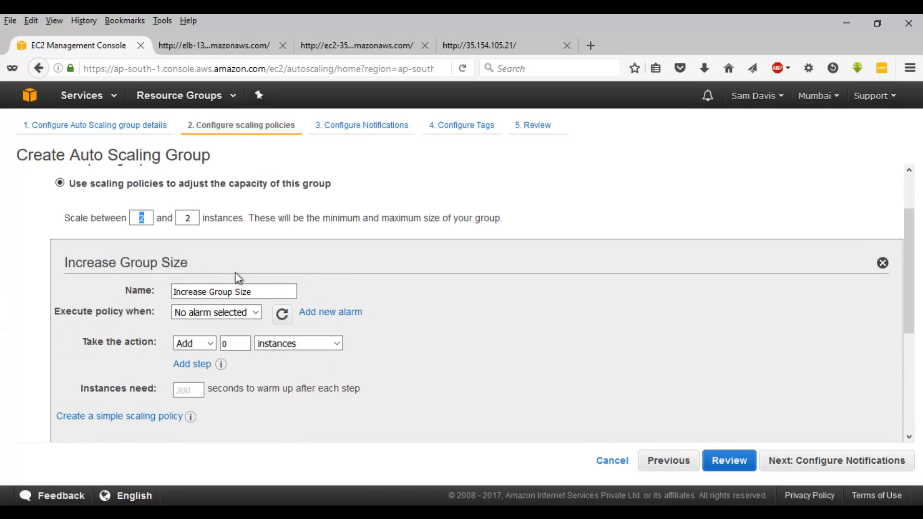
Step: Examine the Increase Group Size policy's name and the alarms available for executing it
scroll(236, 289, down, 1)
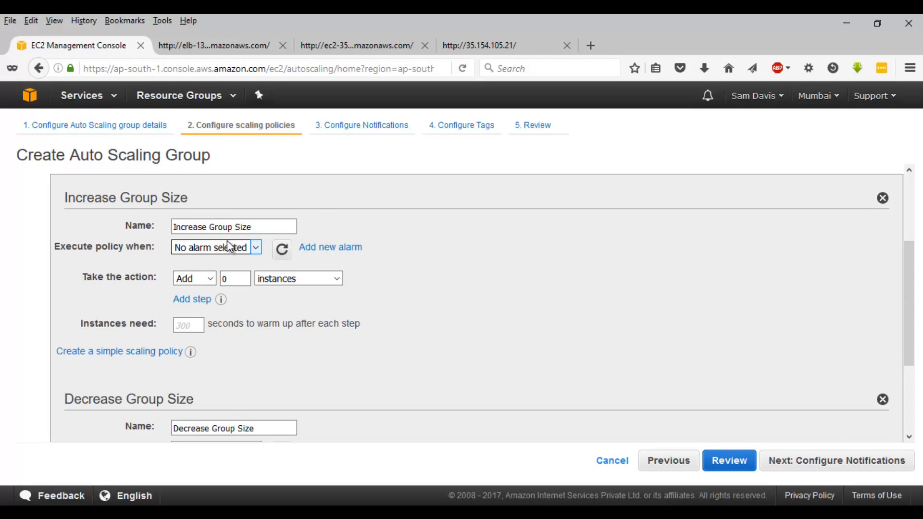
click(242, 226)
drag(262, 226, 185, 226)
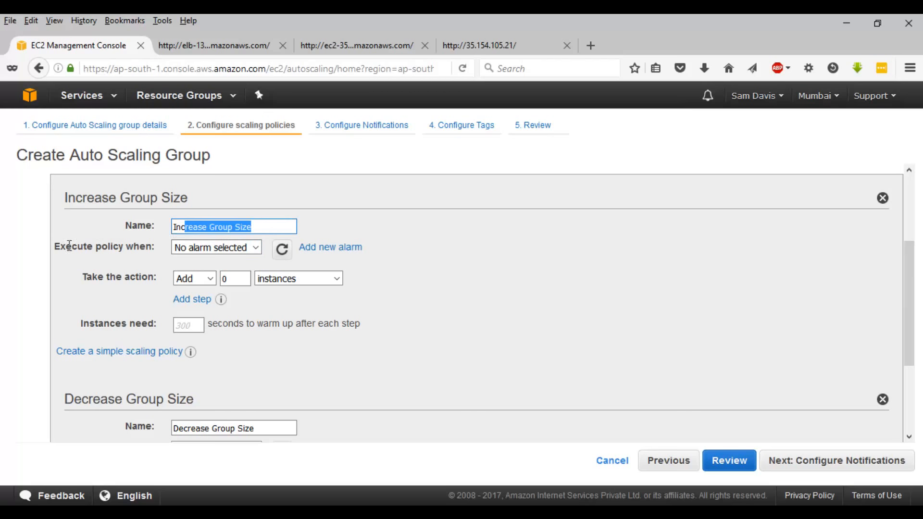
click(545, 208)
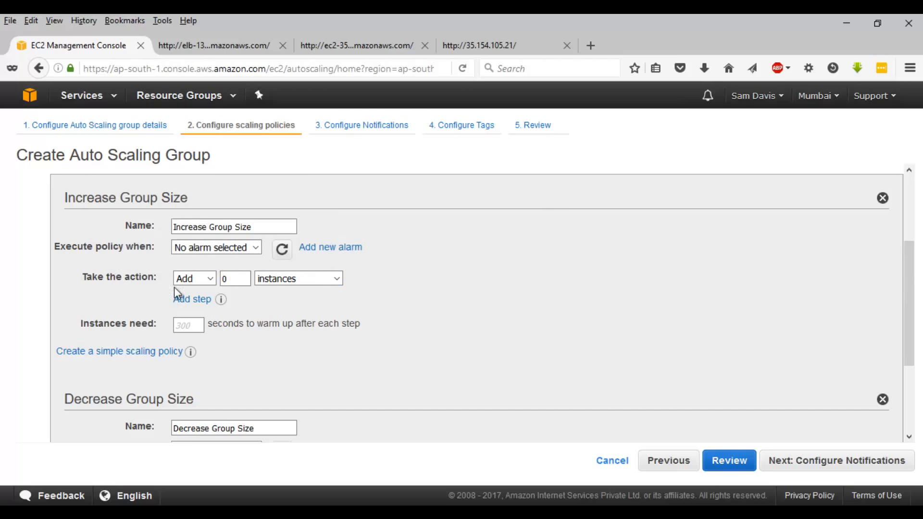
mouse_move(92, 250)
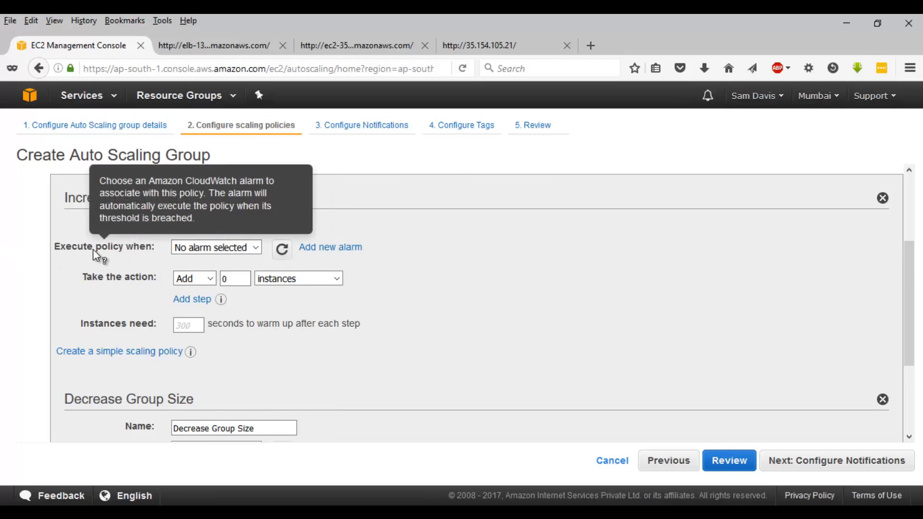
click(225, 248)
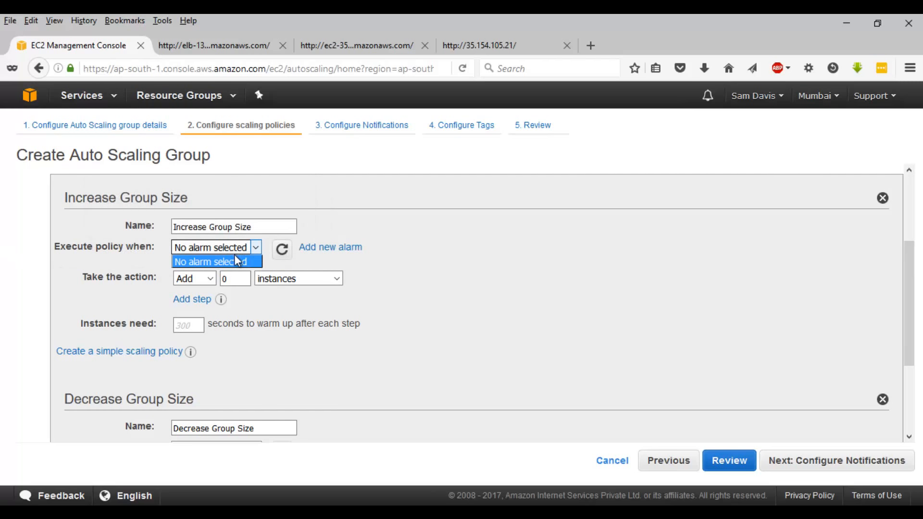
click(238, 247)
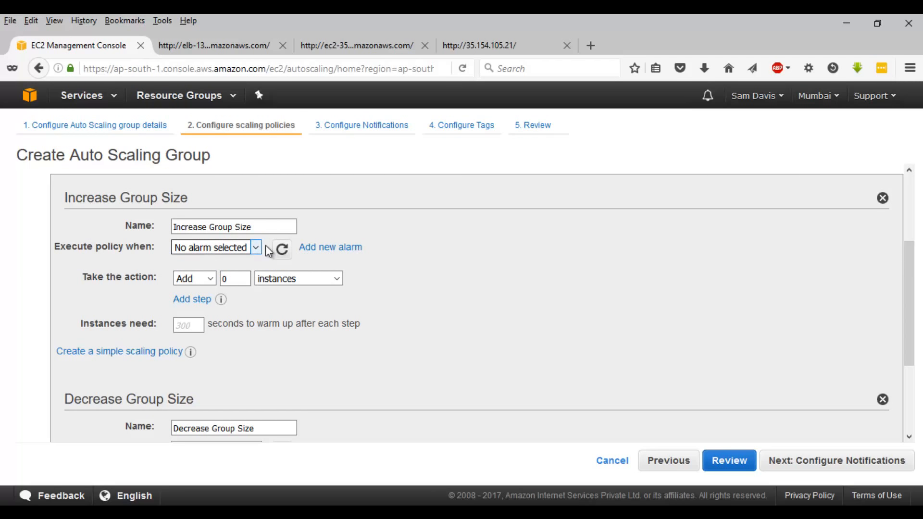
Step: Start a new CloudWatch alarm for the Increase Group Size policy and turn off its notification
click(338, 247)
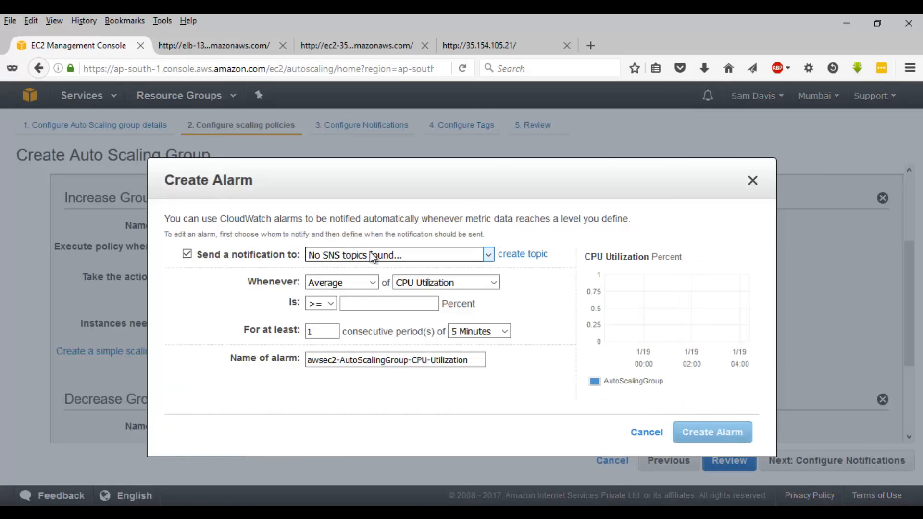
click(480, 254)
click(480, 254)
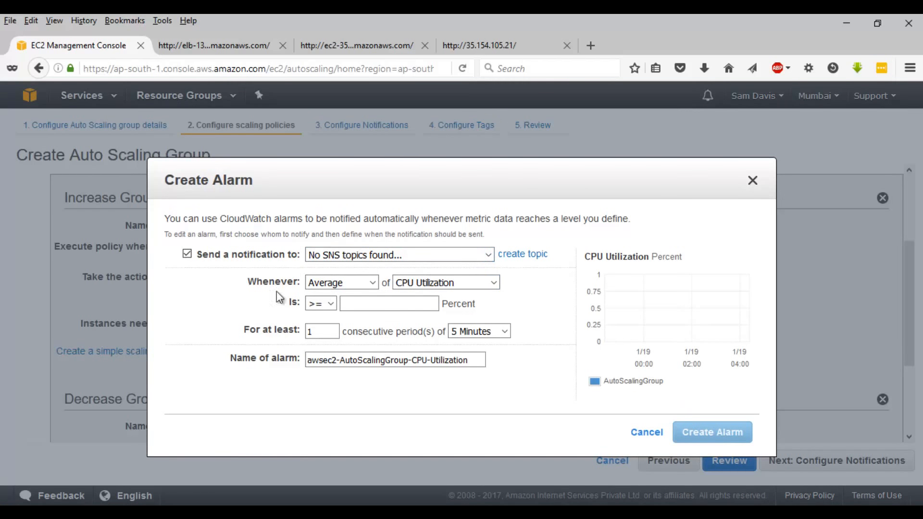
click(186, 255)
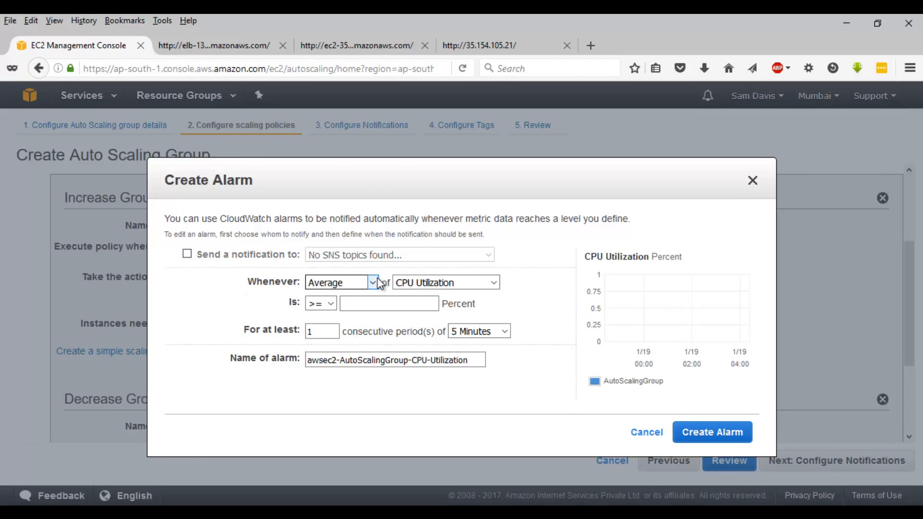
Step: Set the alarm to average CPU utilization >= 80 percent for 1 consecutive period of 5 minutes and create it
click(385, 306)
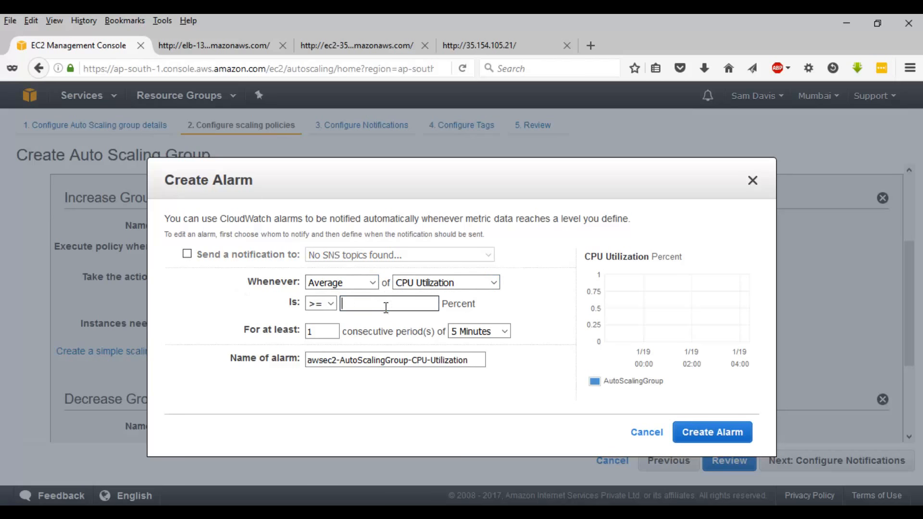
text(80)
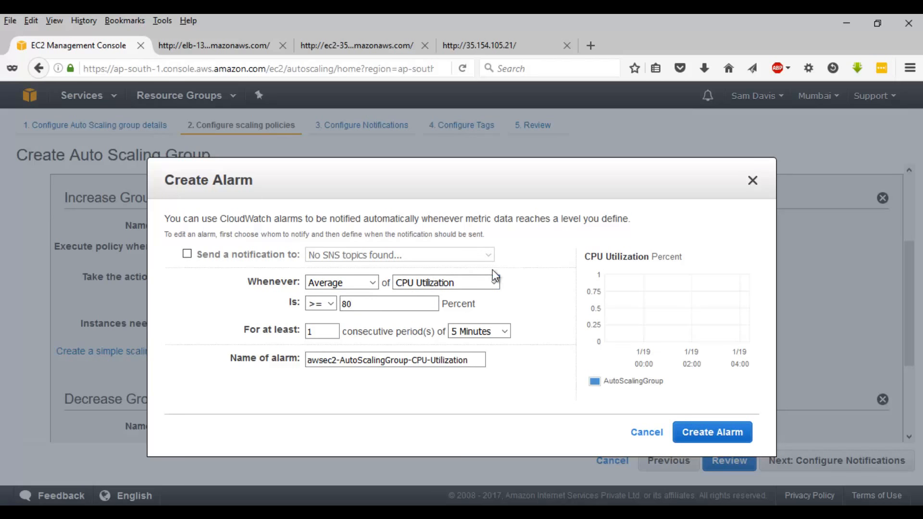
click(422, 355)
click(368, 303)
click(491, 331)
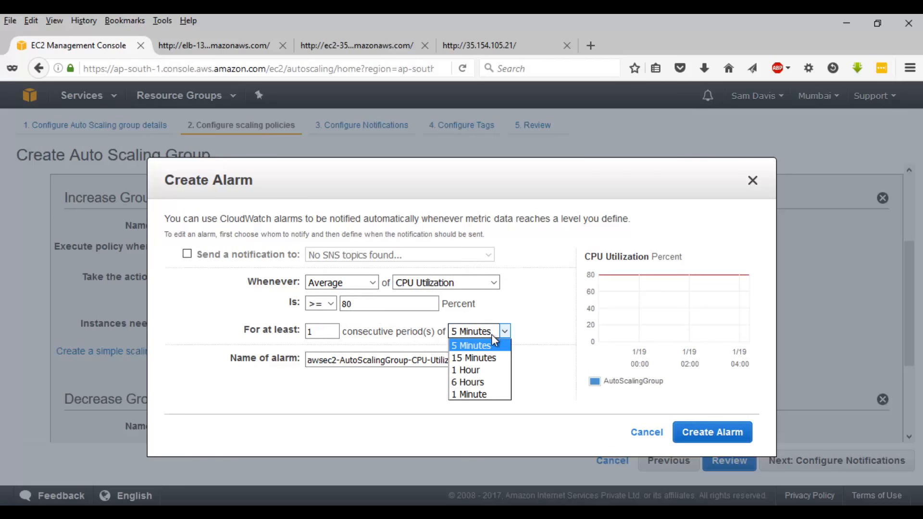
click(495, 346)
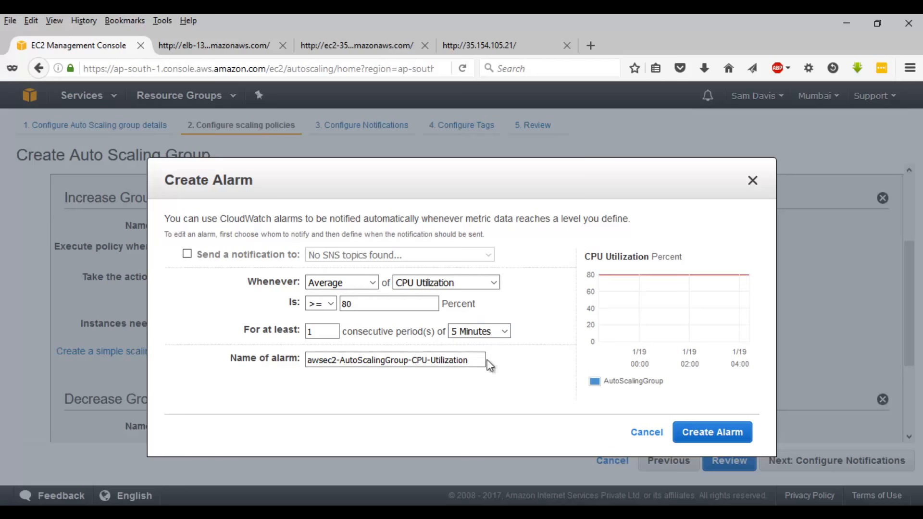
click(721, 432)
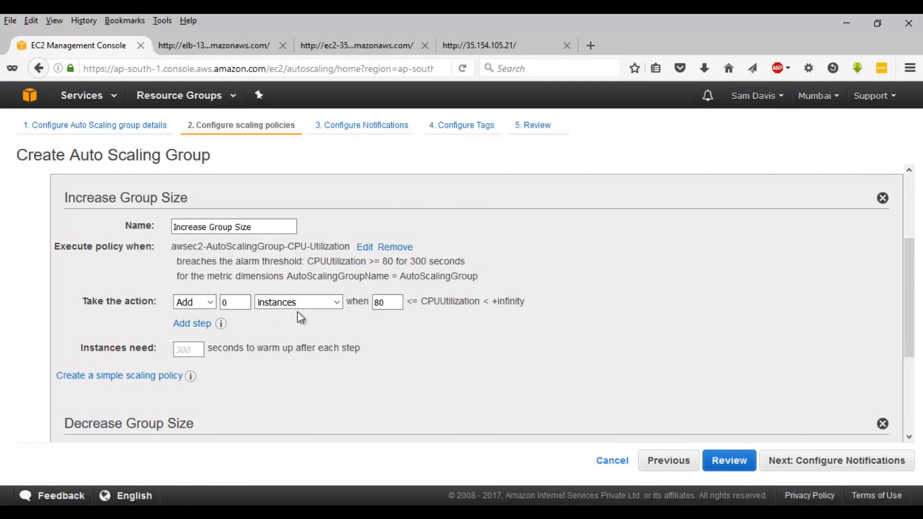
Step: Set the Increase Group Size policy's instance warm-up time to 1 second after each step
click(190, 349)
text(1)
Step: Start a new alarm for the Decrease Group Size policy with the condition average CPU utilization <= 60 percent
scroll(383, 368, down, 3)
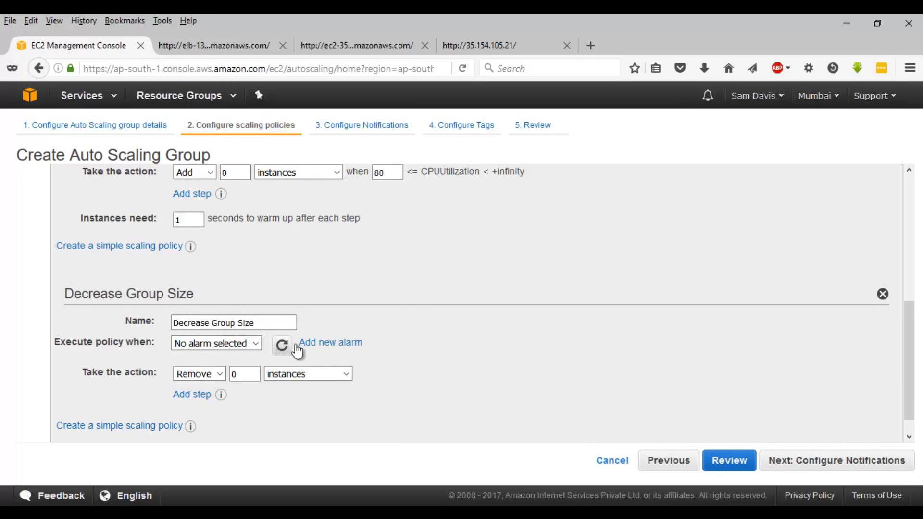
click(322, 345)
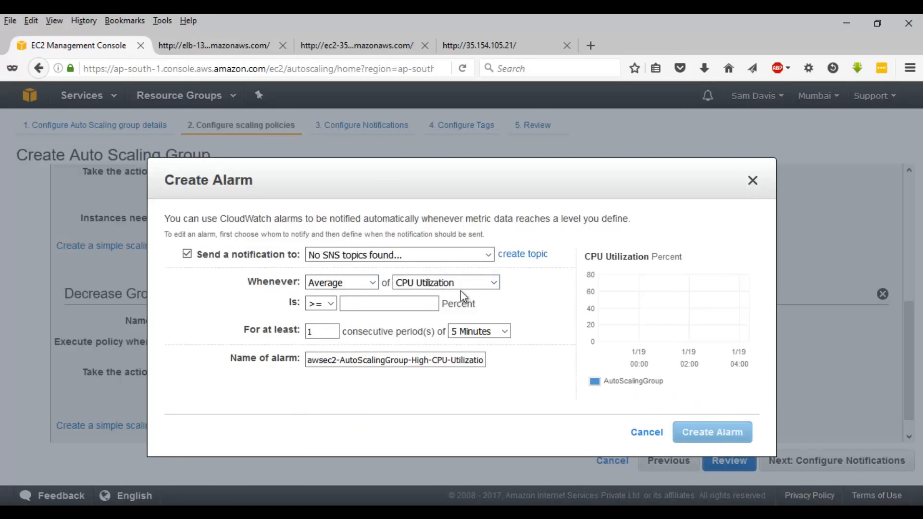
click(329, 303)
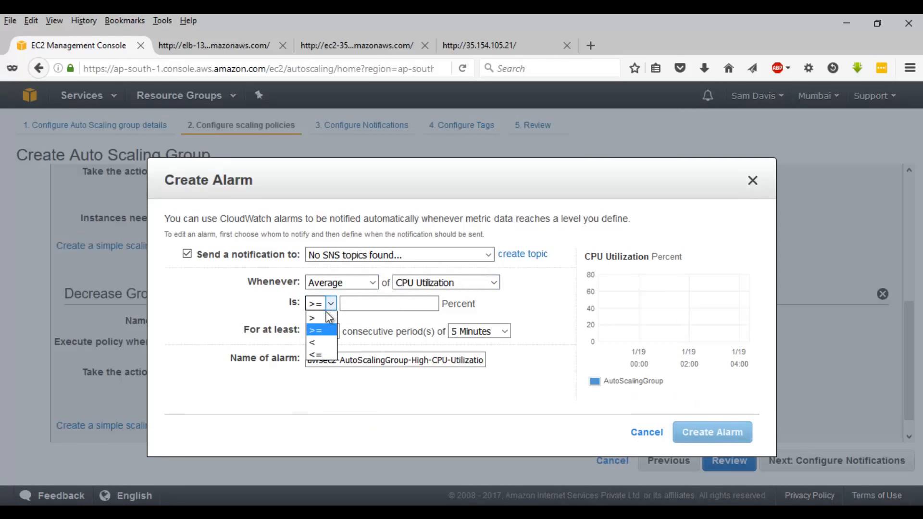
click(317, 355)
click(356, 305)
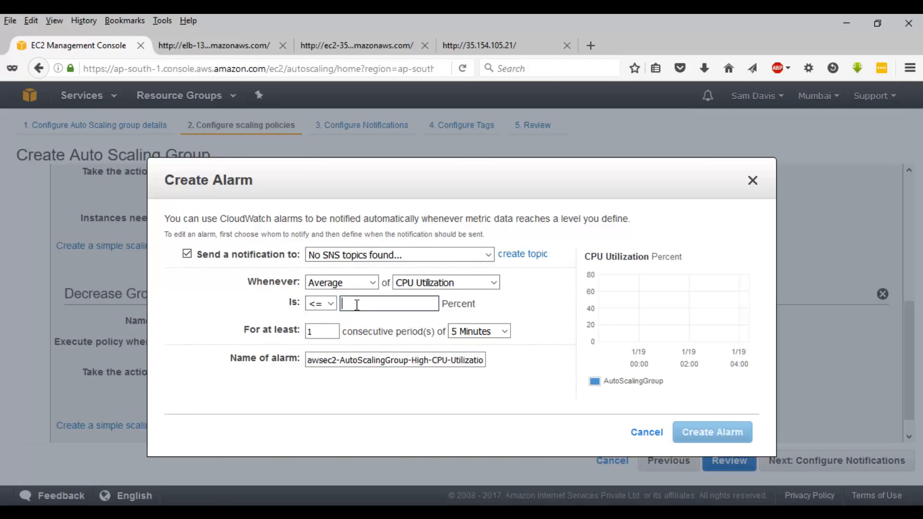
text(60)
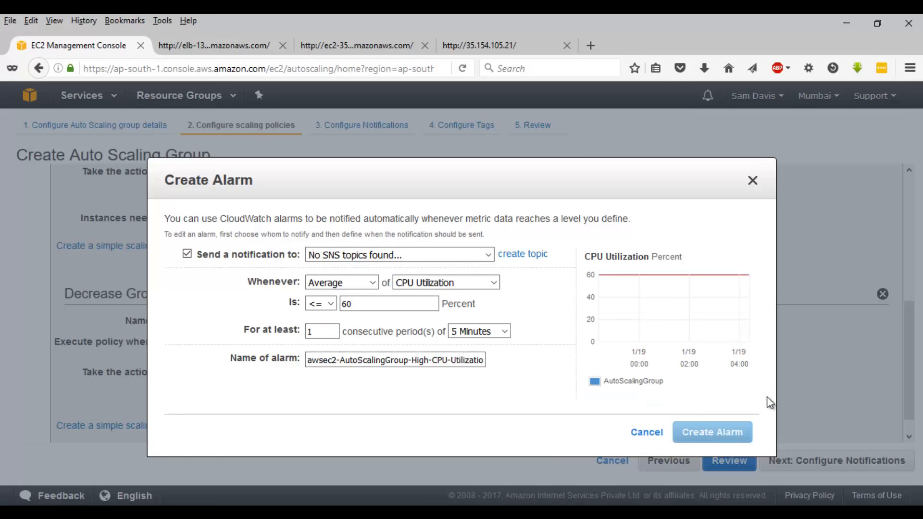
Step: Turn off the notification for the Decrease Group Size alarm and create the alarm with its default name
click(357, 360)
click(423, 309)
click(187, 253)
click(729, 433)
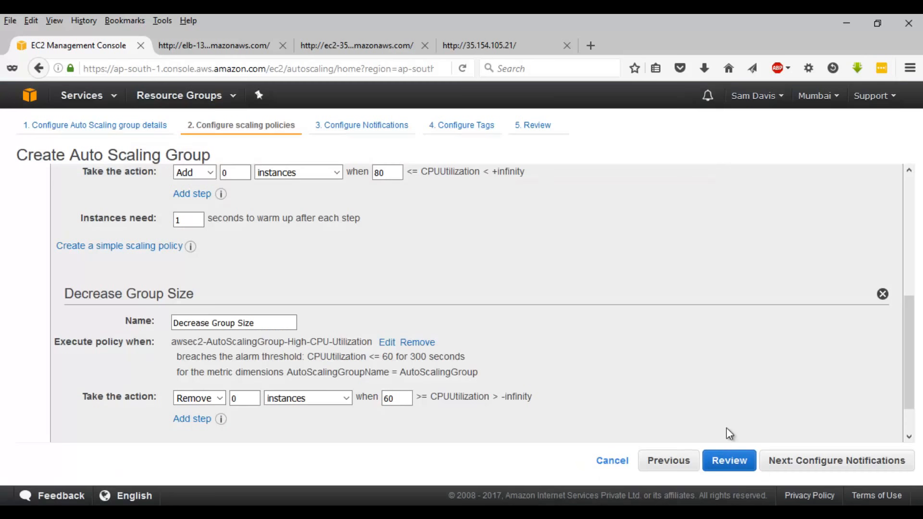
Step: Set the Decrease Group Size policy to remove 1 instance and proceed to the notification settings
scroll(277, 341, down, 2)
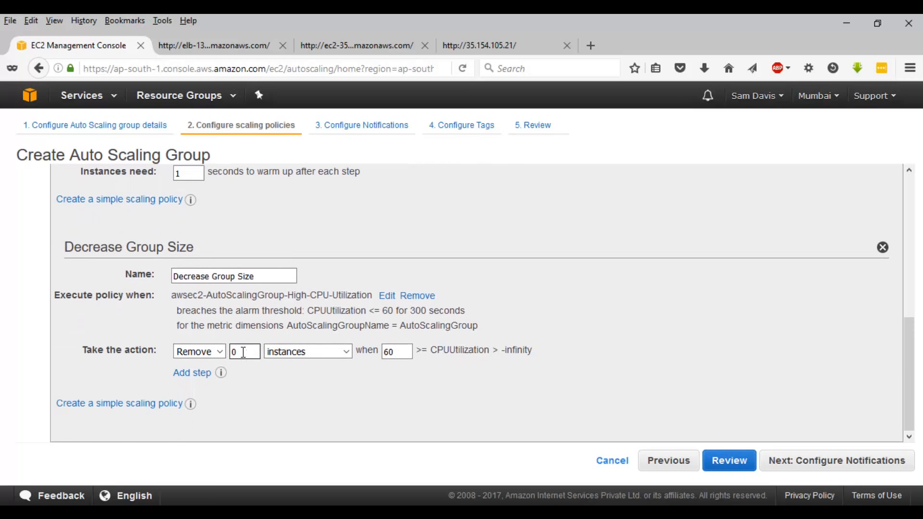
drag(243, 352, 205, 350)
text(1)
click(798, 460)
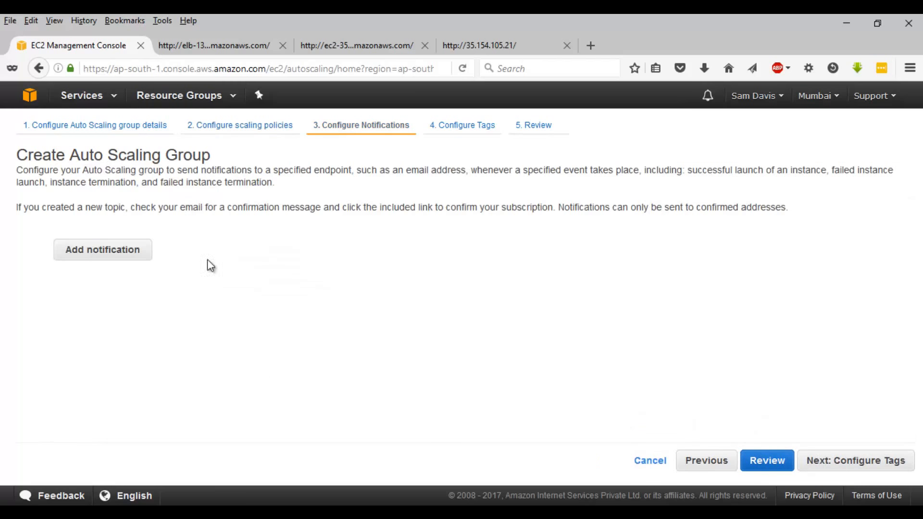
Step: Skip notifications and tags, review the Auto Scaling group's settings, and create the group
click(900, 460)
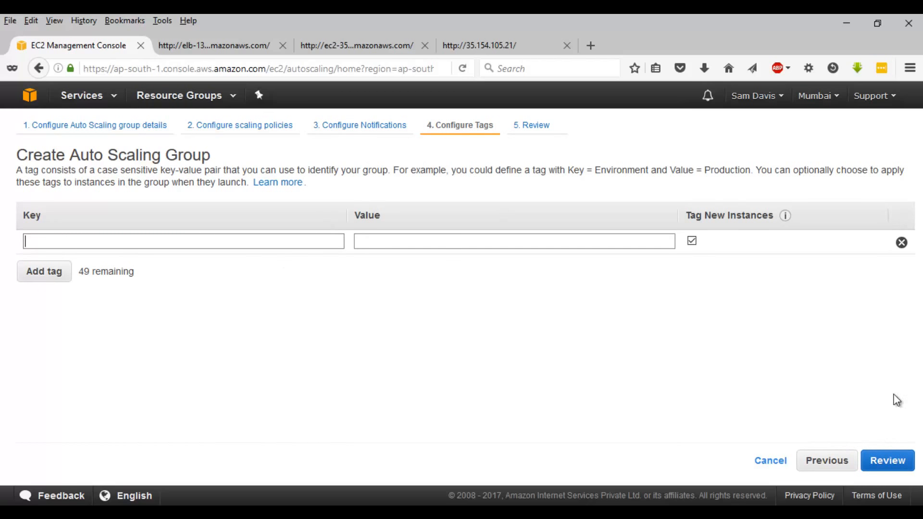
click(887, 460)
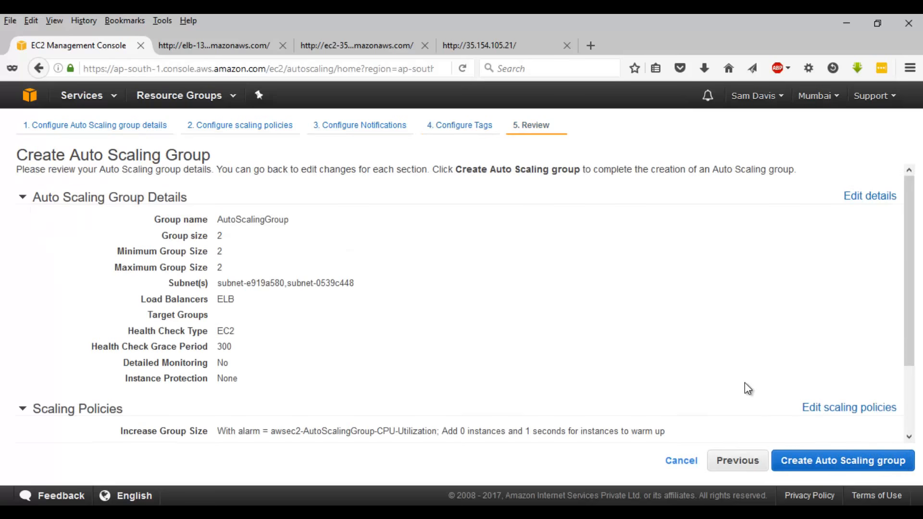
scroll(747, 388, down, 3)
click(845, 460)
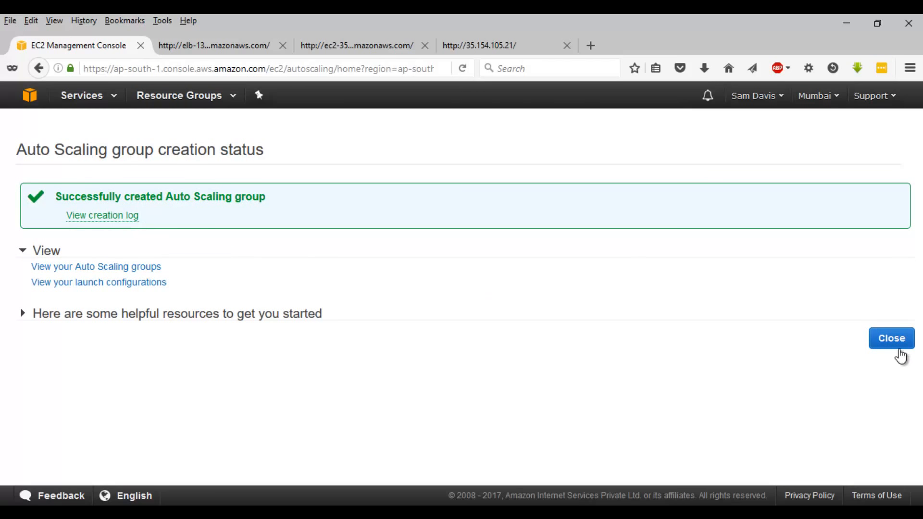
Step: Close the creation status page and open the running instances list from the EC2 Dashboard
click(898, 347)
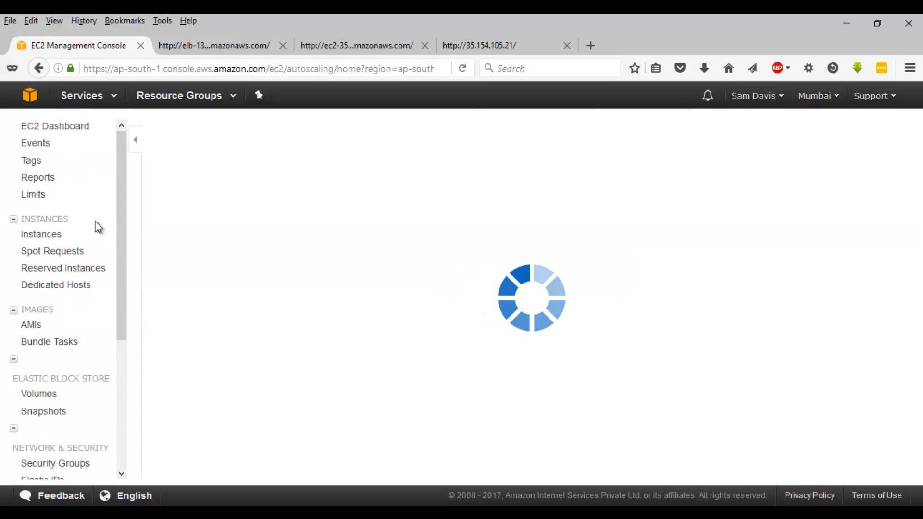
click(51, 132)
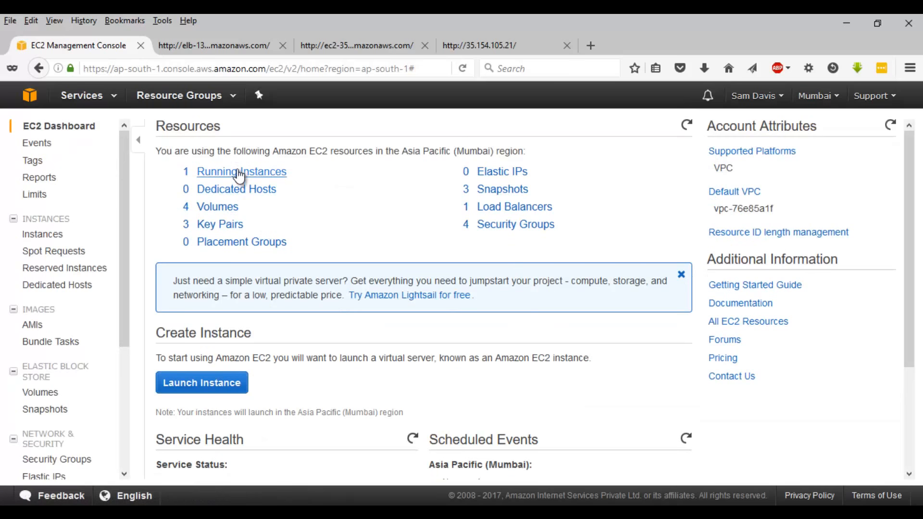
click(239, 174)
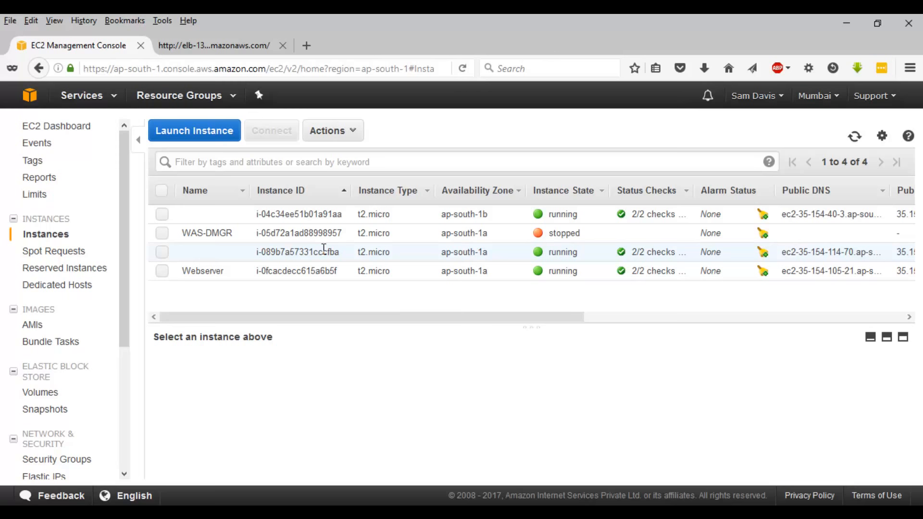
Step: Switch to the PuTTY session on ip-172-31-9-154 and install the httpd package with yum, accepting the installation
key(alt+Tab)
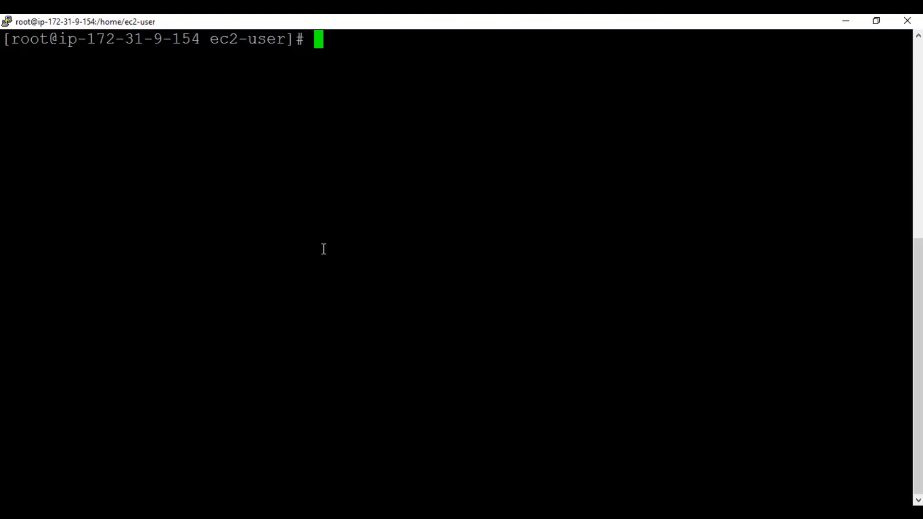
text(yum)
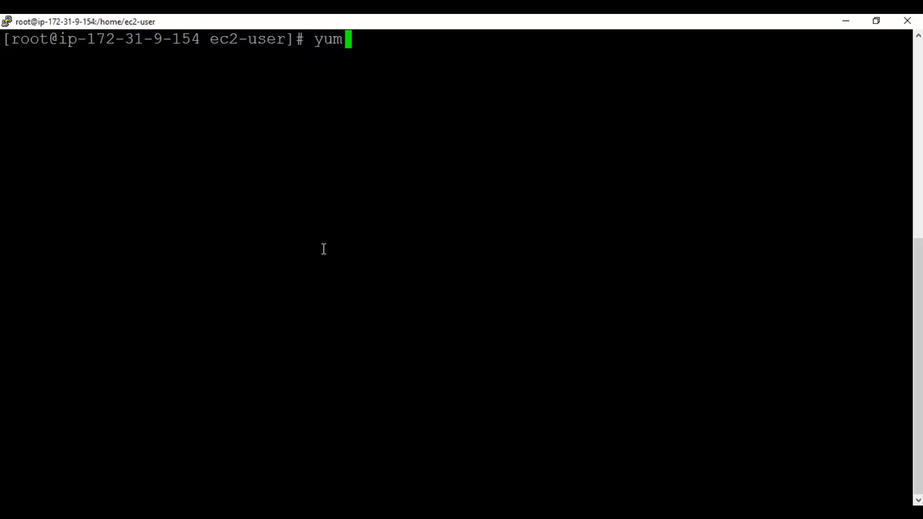
text( install h)
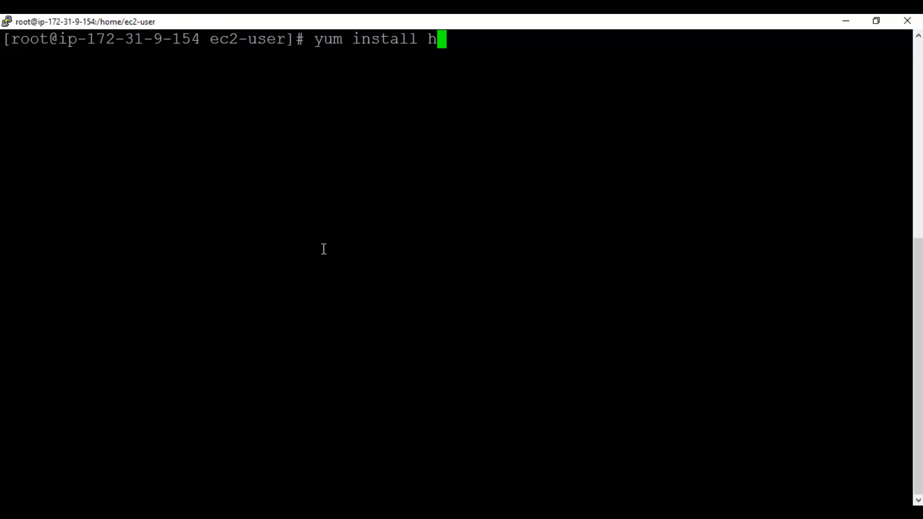
text(ttpd)
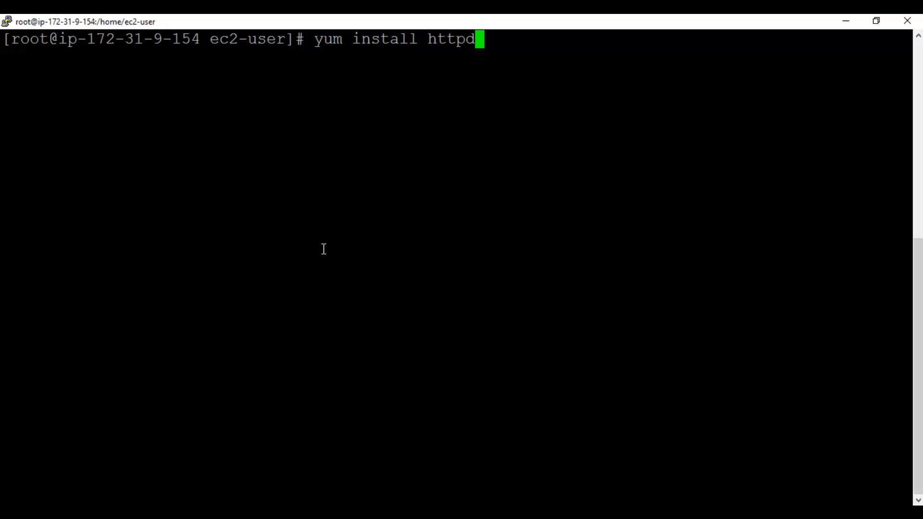
key(Return)
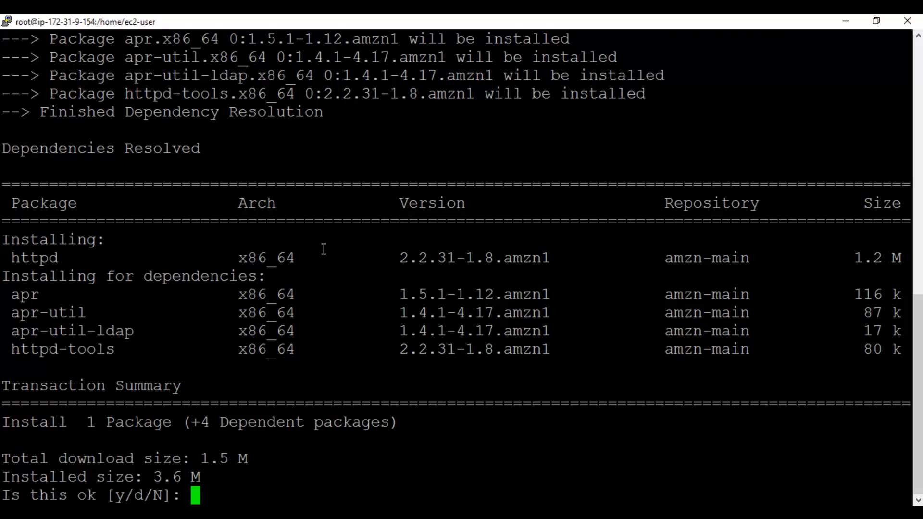
text(y)
key(Return)
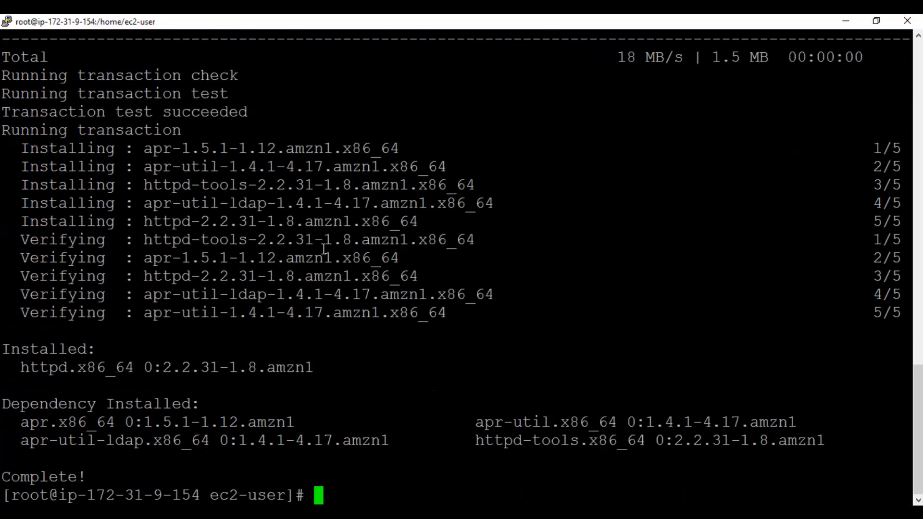
Step: Change the working directory to /var/www/html/ on ip-172-31-9-154
text(cd /var/w)
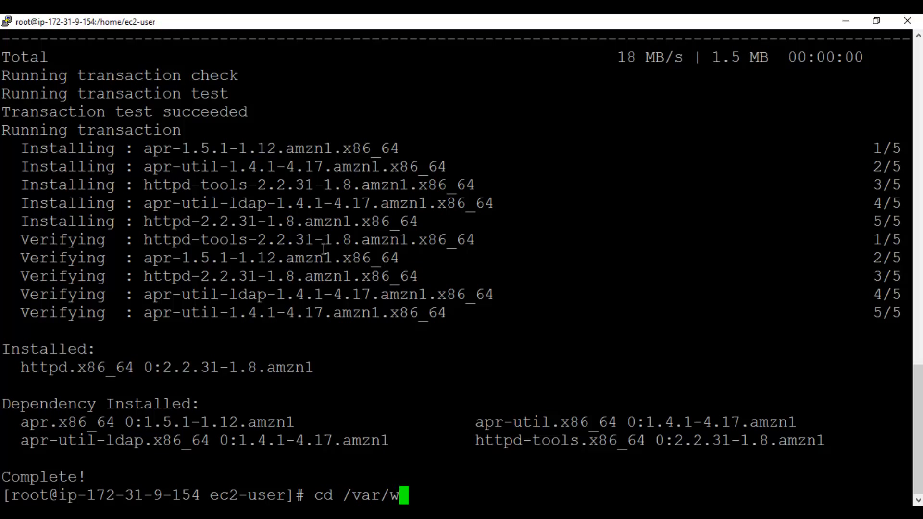
key(Tab)
text(h)
key(Tab)
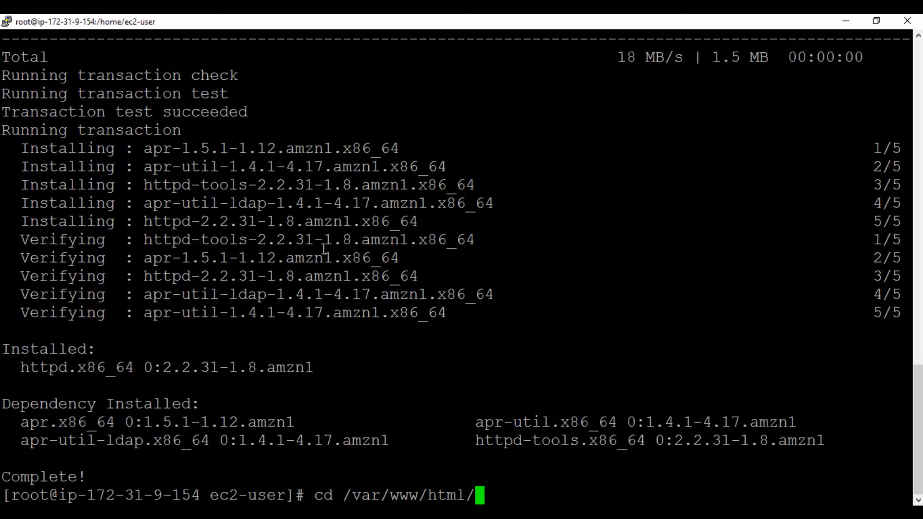
key(Return)
Step: Create index.html using cat with the single line "This is autoscaling lab!!!"
text(t)
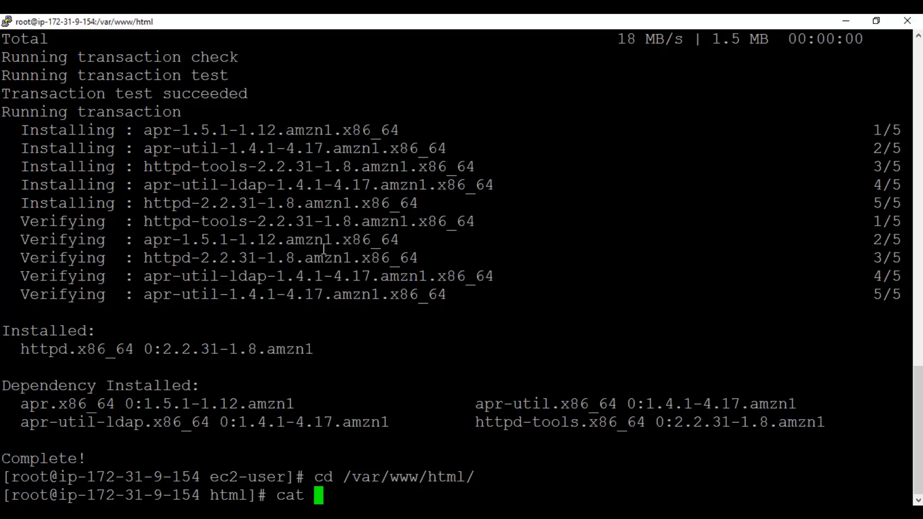
text( > ind)
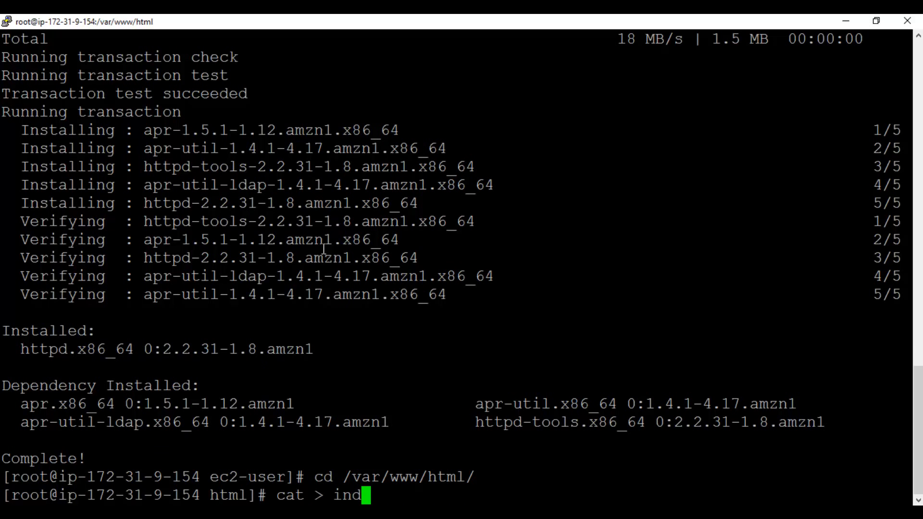
text(ex.html)
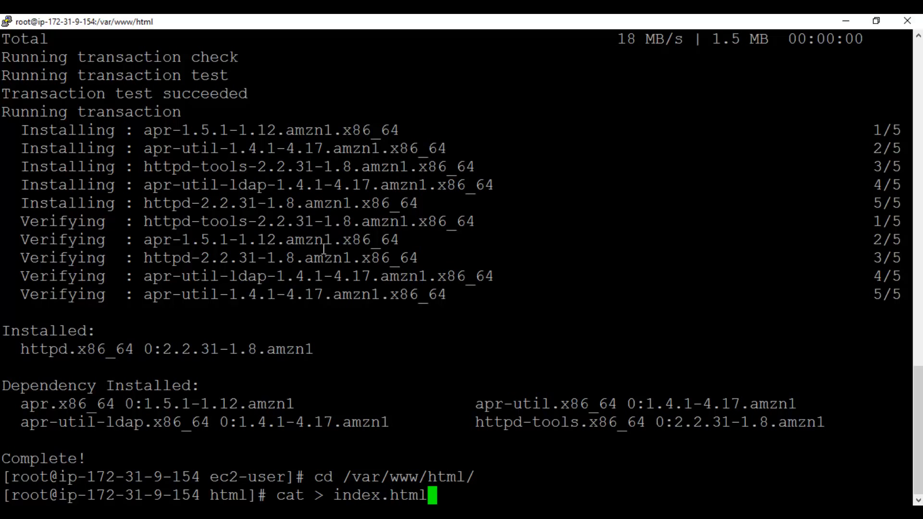
key(Return)
text(This is )
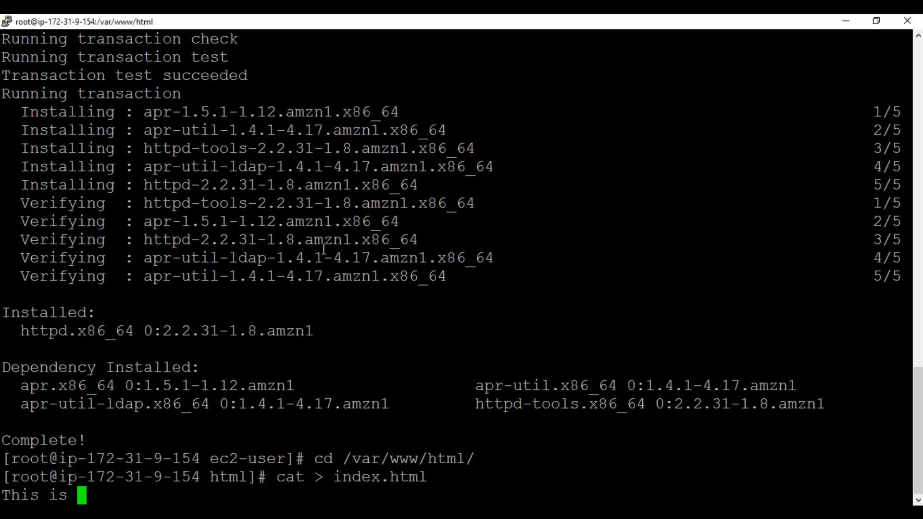
text(autoscal)
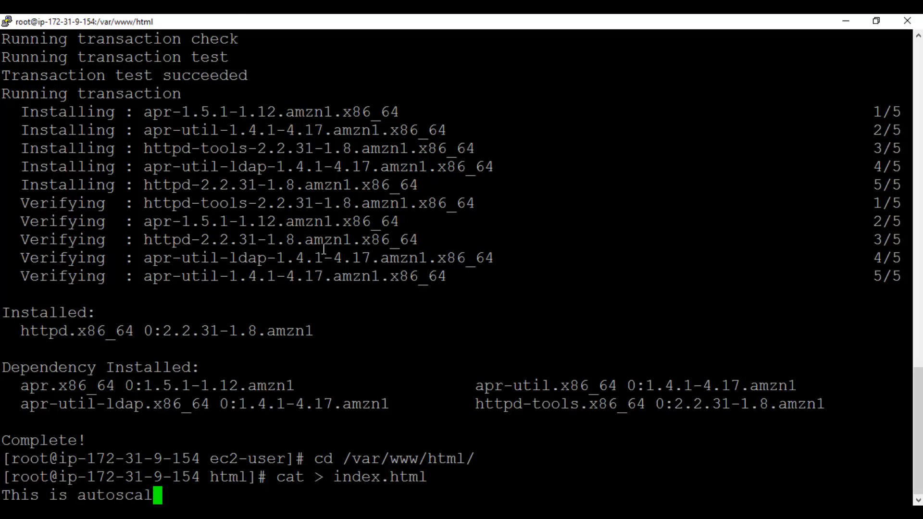
text(ing lab!!!)
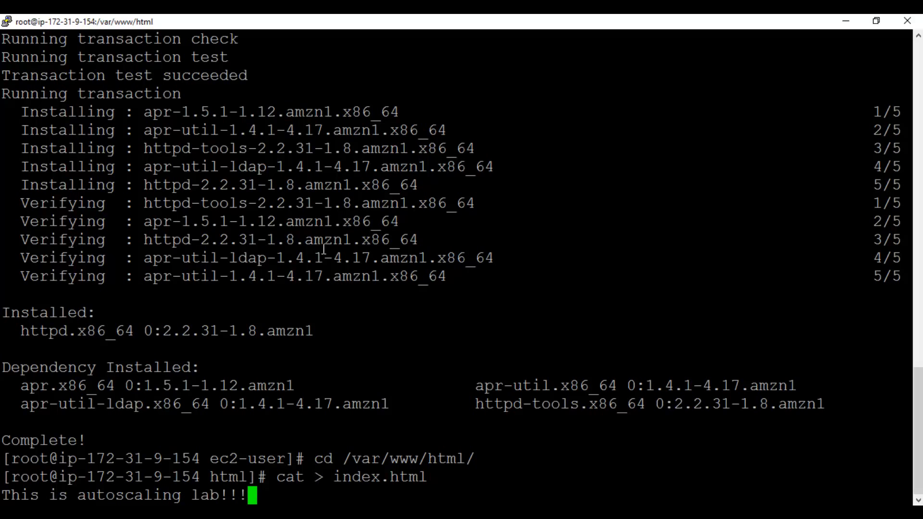
key(Return)
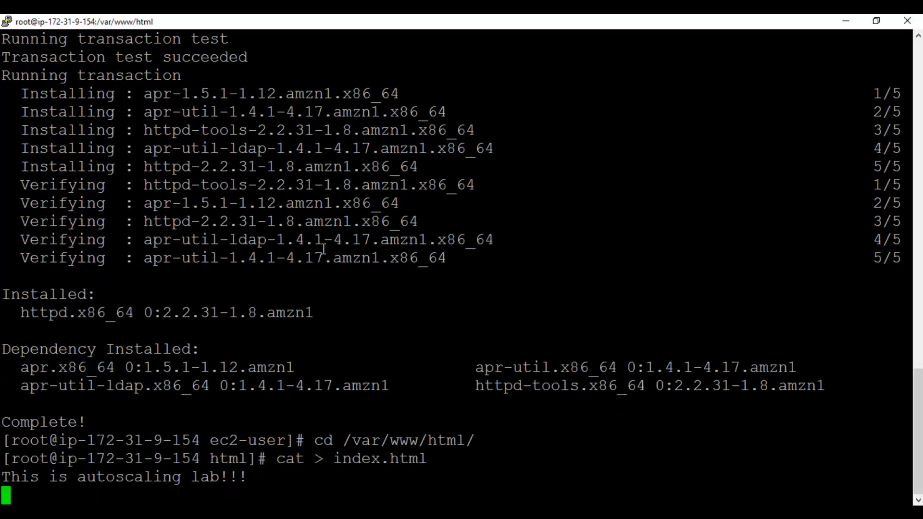
key(ctrl+d)
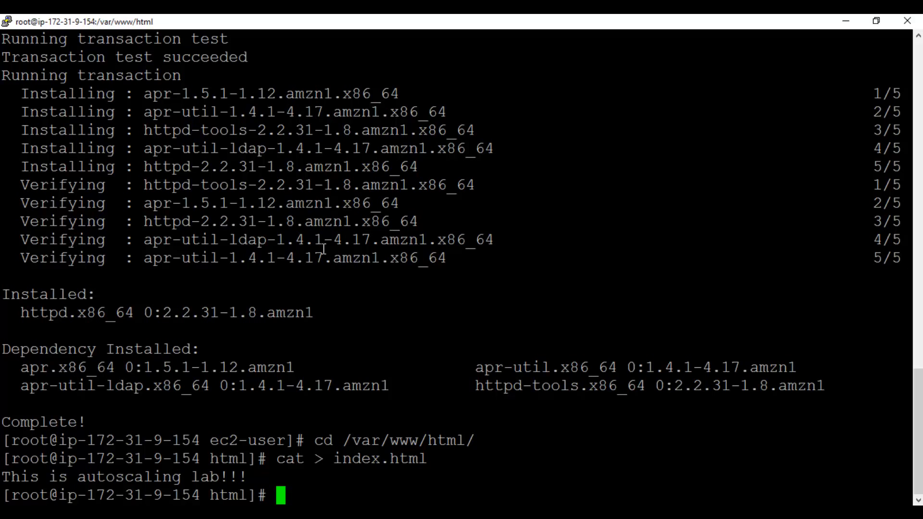
Step: Start the httpd service on ip-172-31-9-154
text(service)
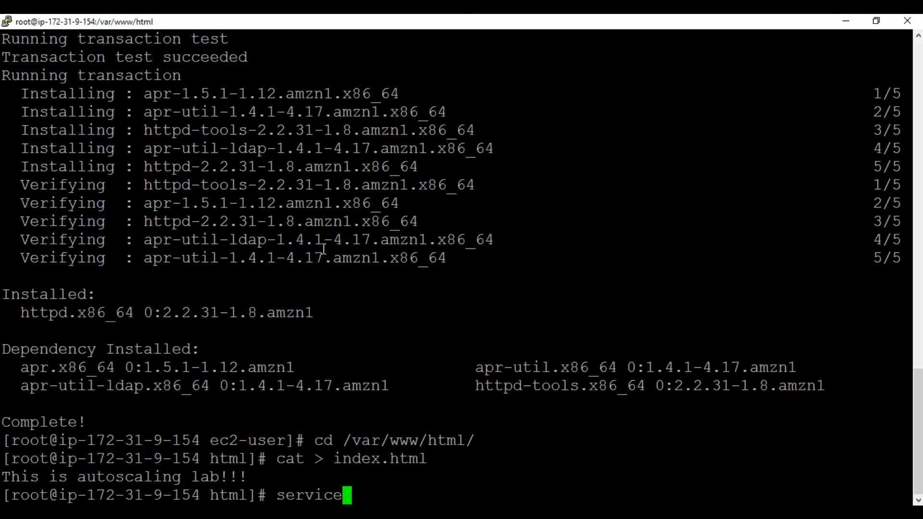
text( httpd )
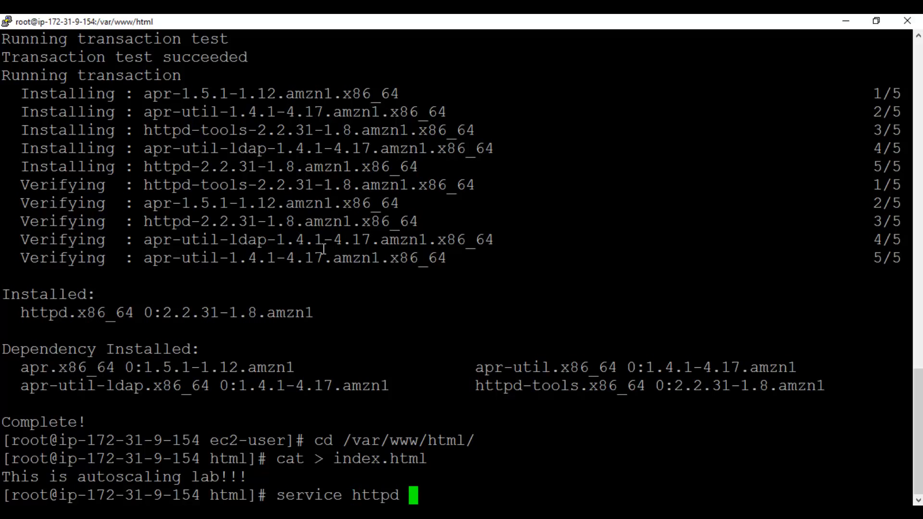
text(start)
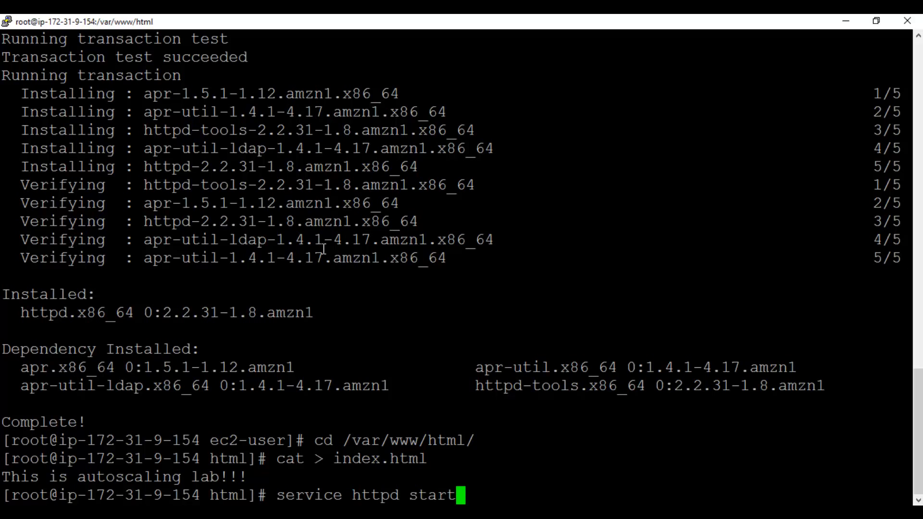
key(Return)
Step: Check the status of the httpd service and clear the terminal
key(Up)
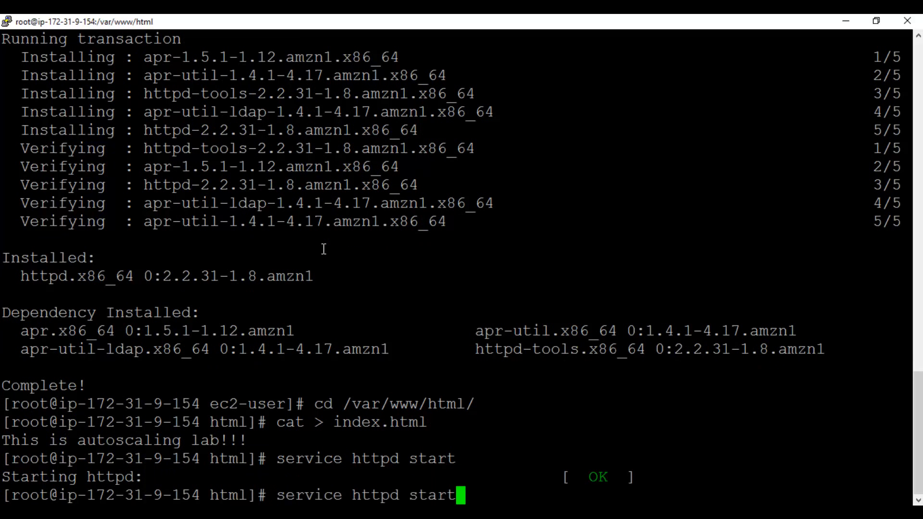
key(BackSpace)
key(BackSpace)
text(tus)
key(Return)
text(clear)
key(Return)
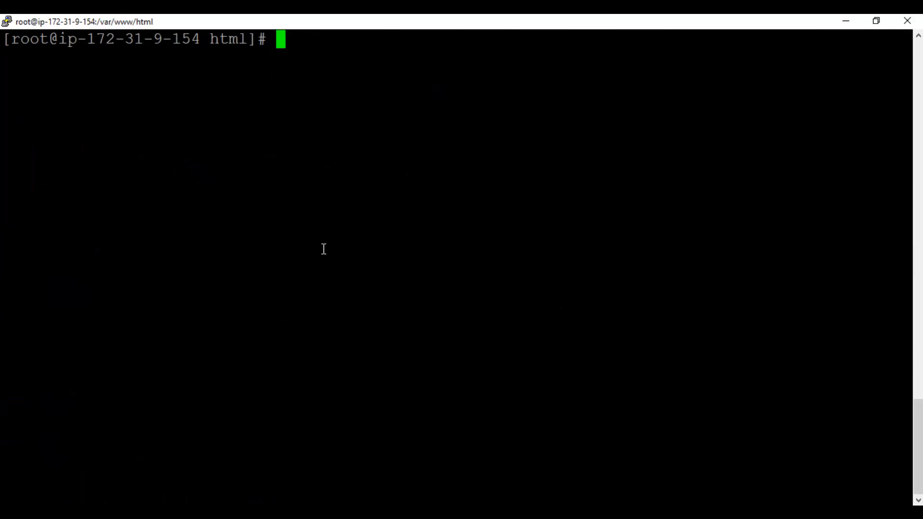
click(710, 500)
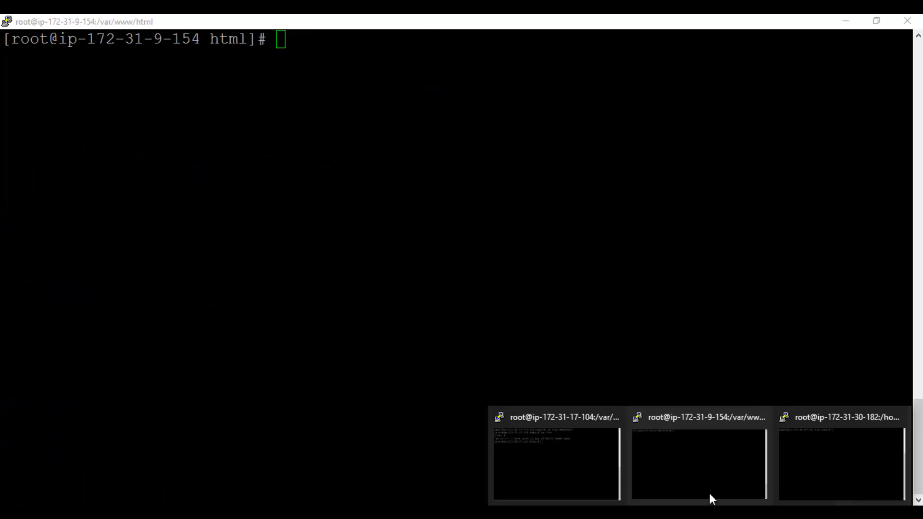
click(814, 469)
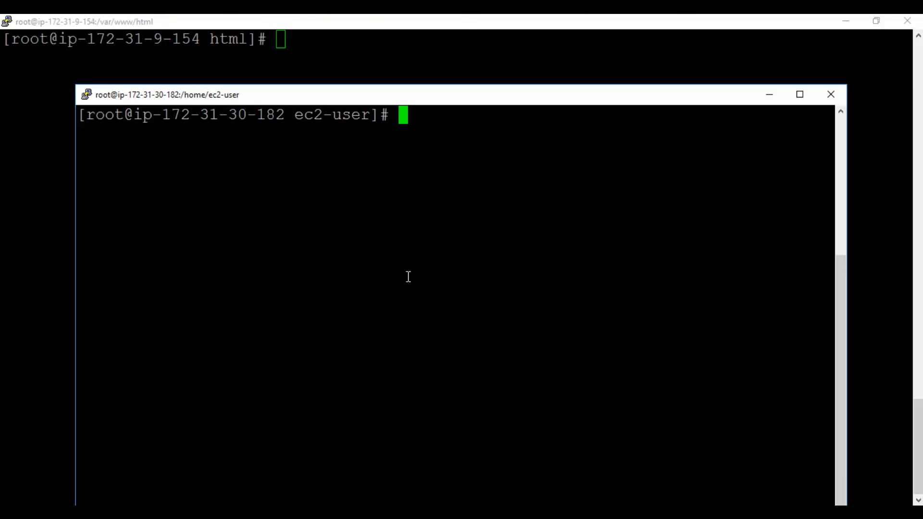
text(yum install)
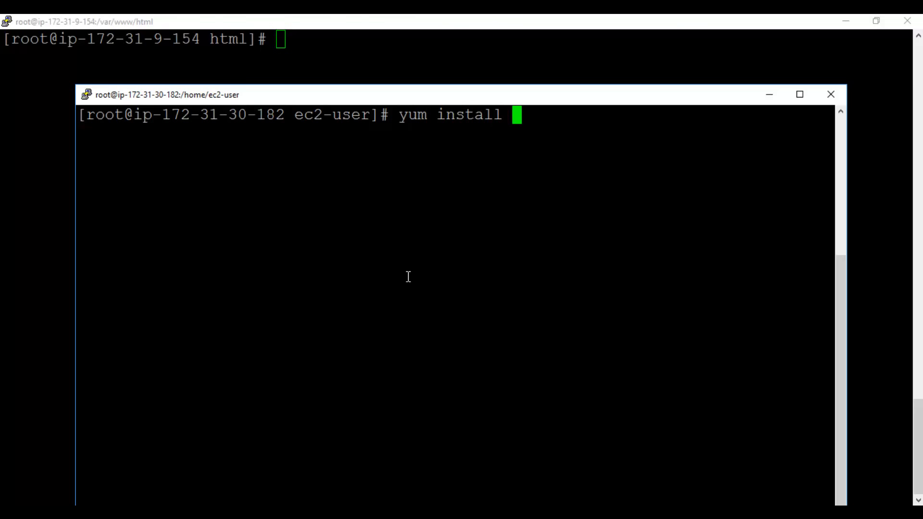
text( http)
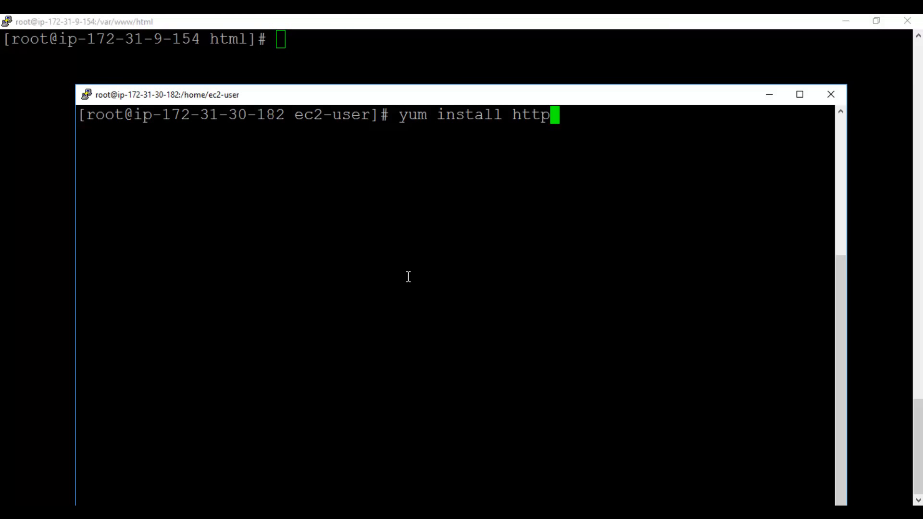
text(d -y)
key(Return)
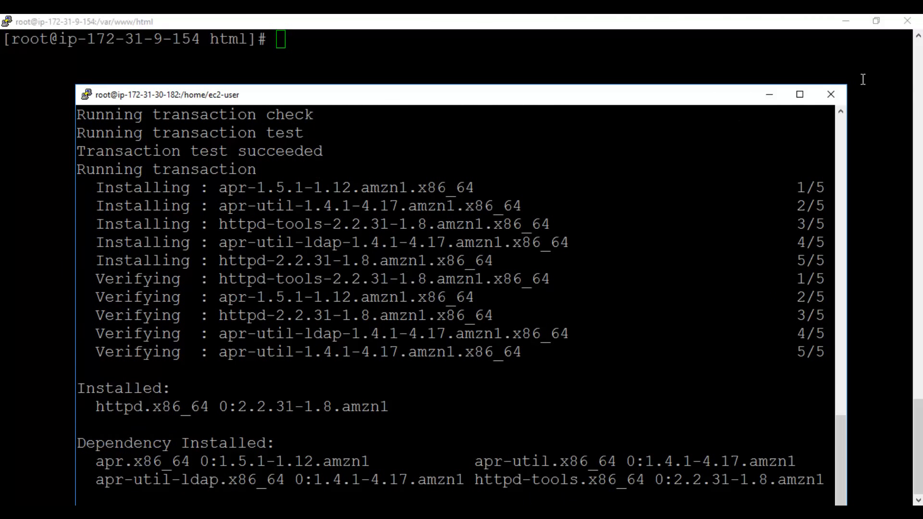
click(800, 95)
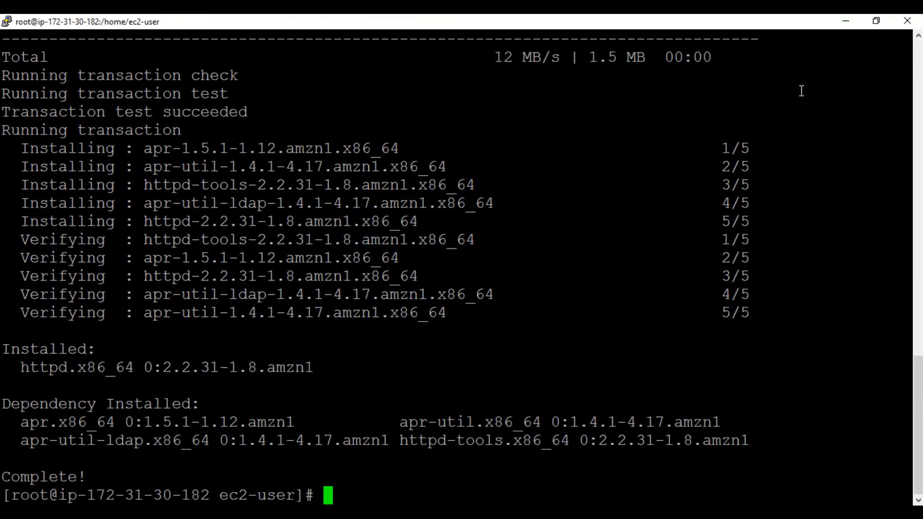
text(clear)
key(Return)
text(c)
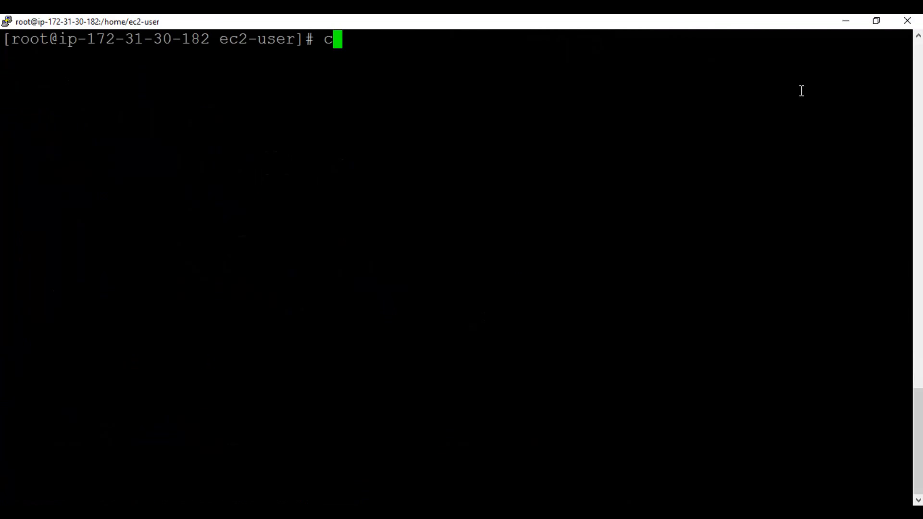
text(d /v)
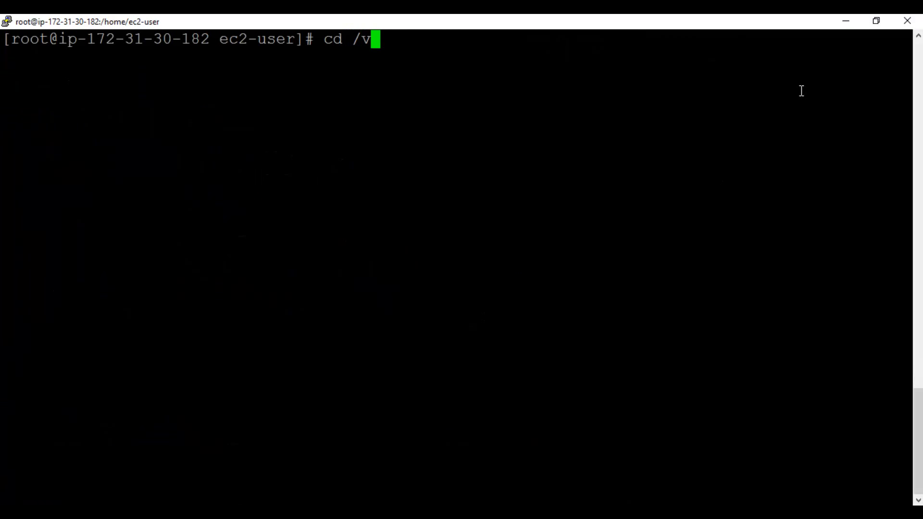
key(Tab)
text(w)
key(Tab)
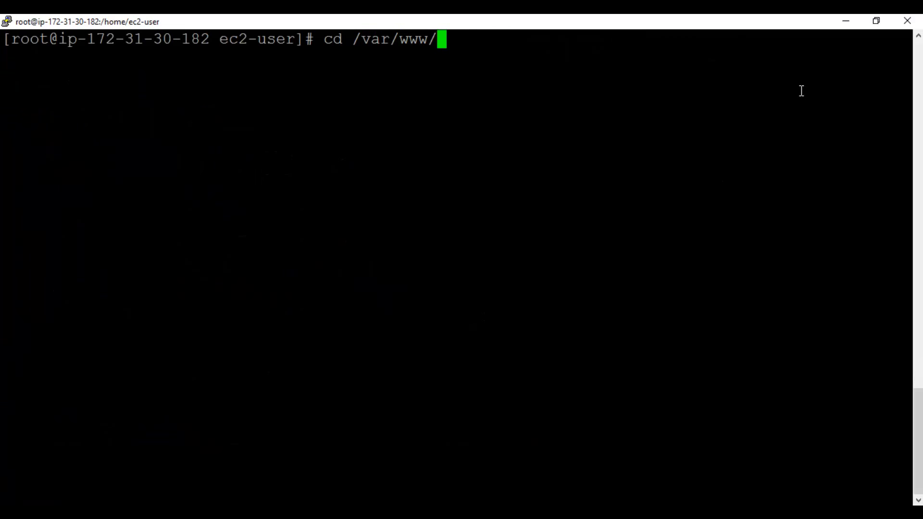
text(h)
key(Tab)
key(Return)
Step: Create index.html with cat, containing the line "This is autoscaling lab!!!"
text(cat > index)
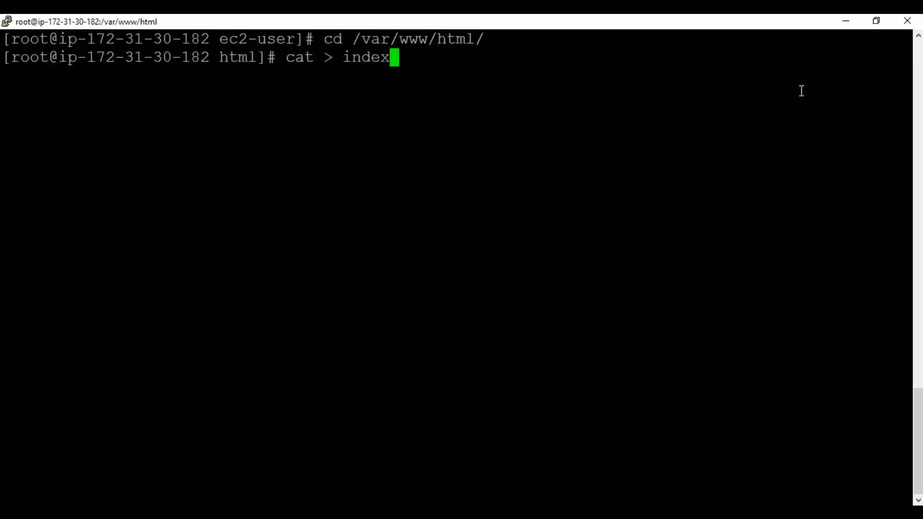
text(.html)
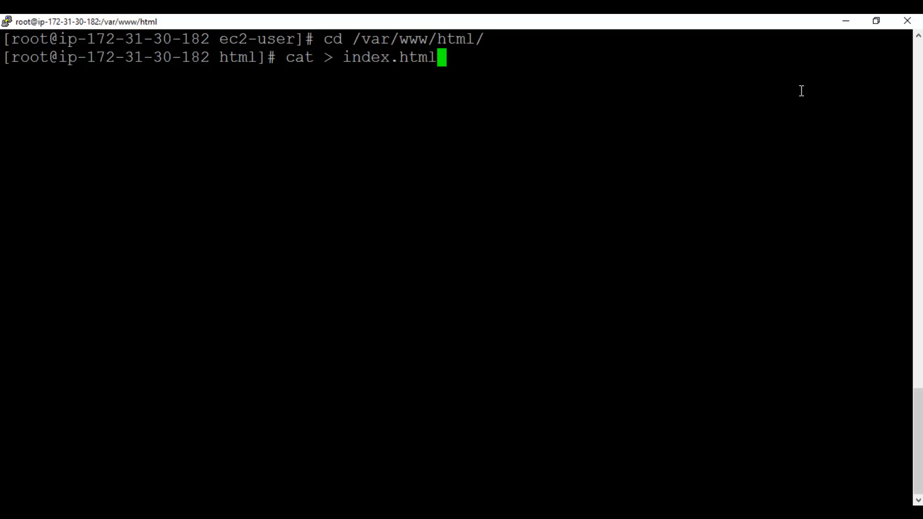
key(Return)
text(Thisi)
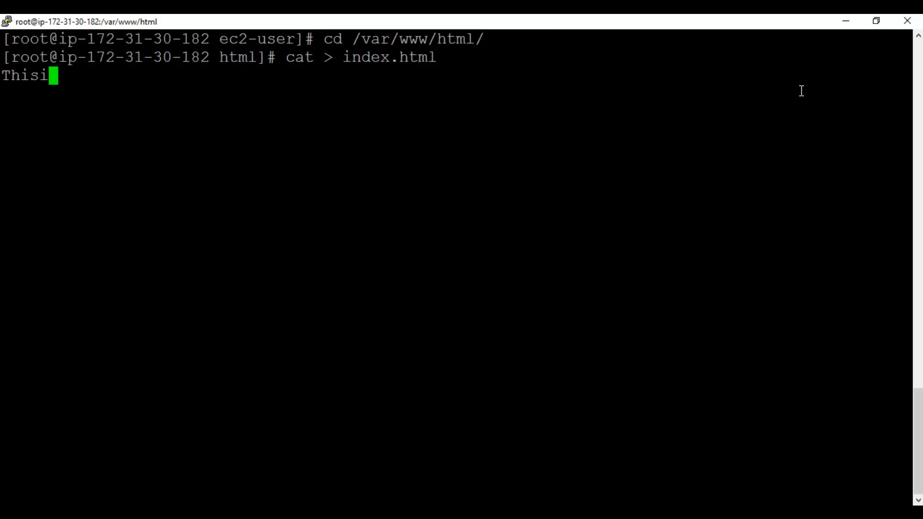
key(BackSpace)
text(is aut)
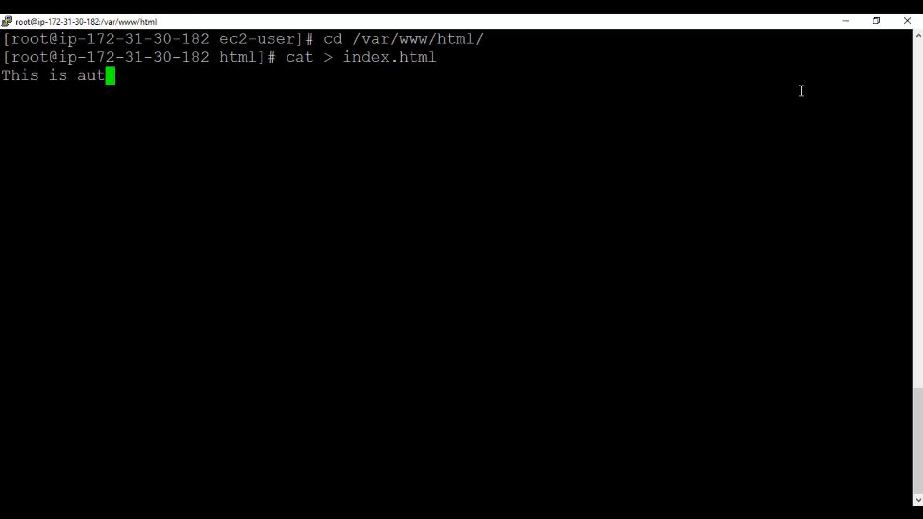
text(oscaling )
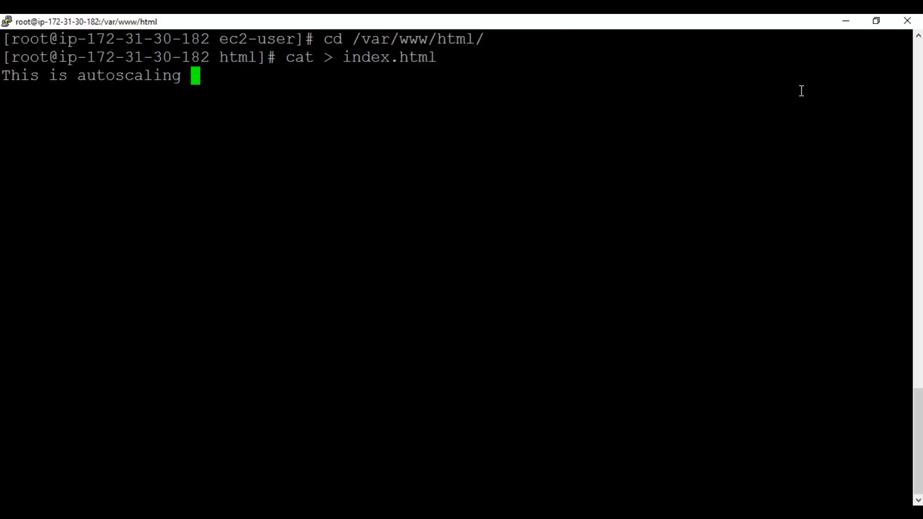
text(lab!!!)
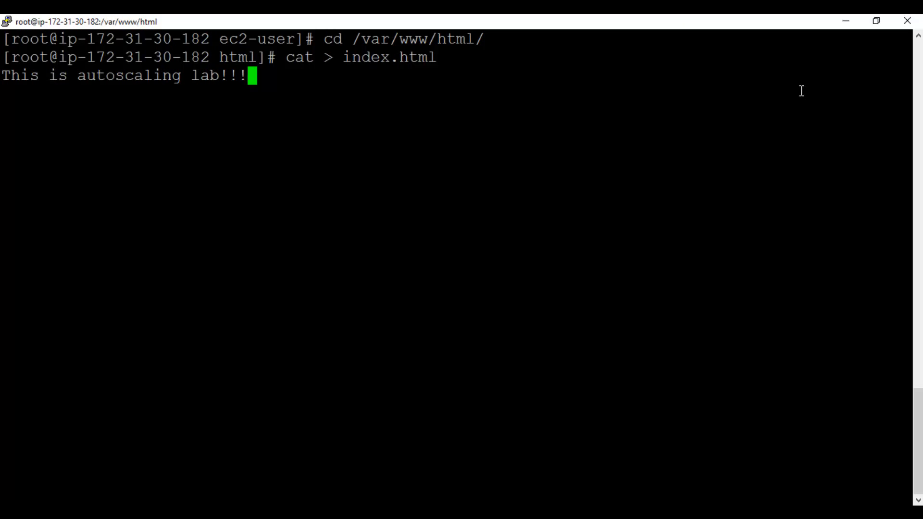
key(Return)
key(ctrl+d)
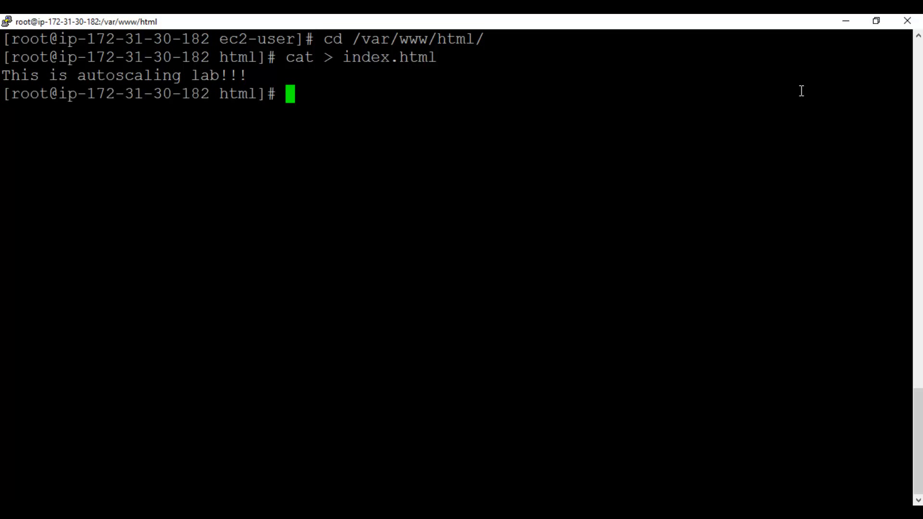
text(ser)
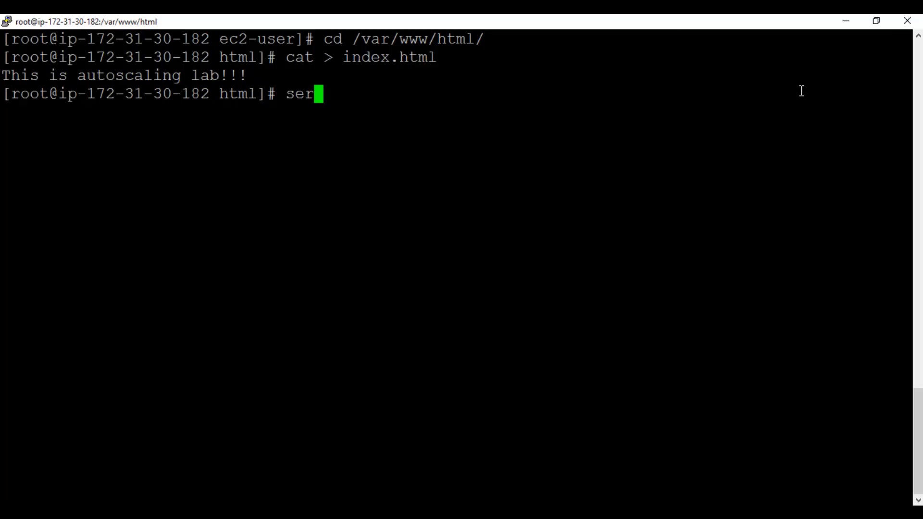
text(vice htp)
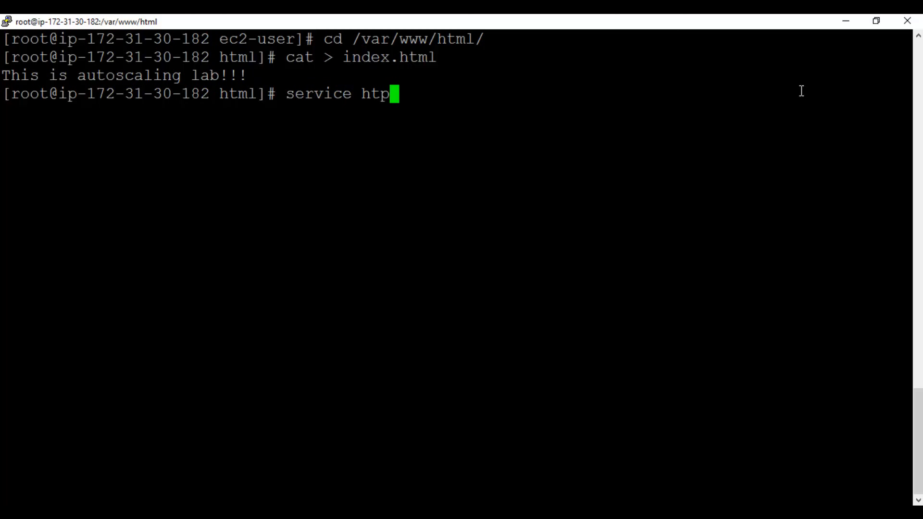
key(BackSpace)
text(tpd )
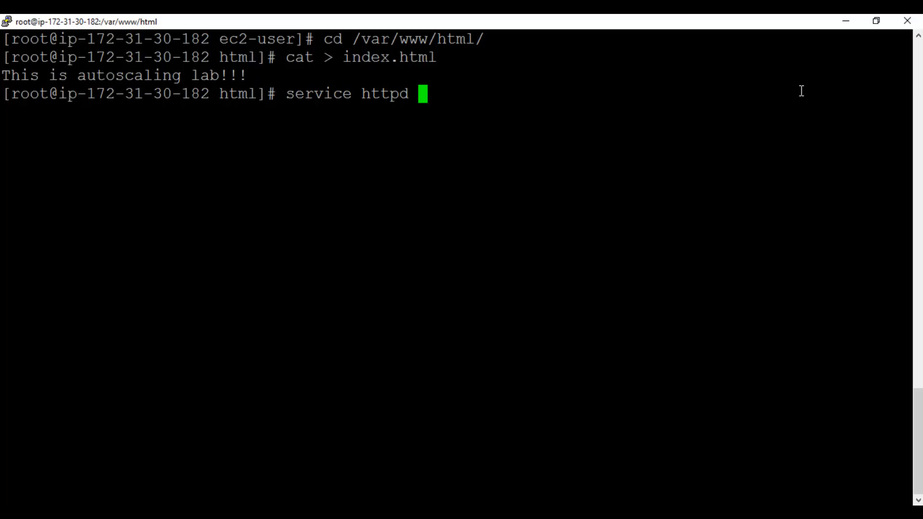
text(start)
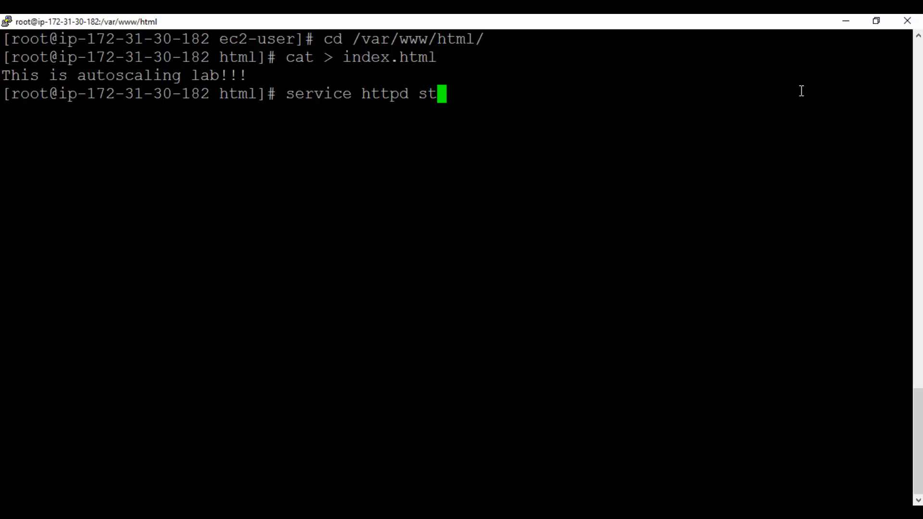
key(Return)
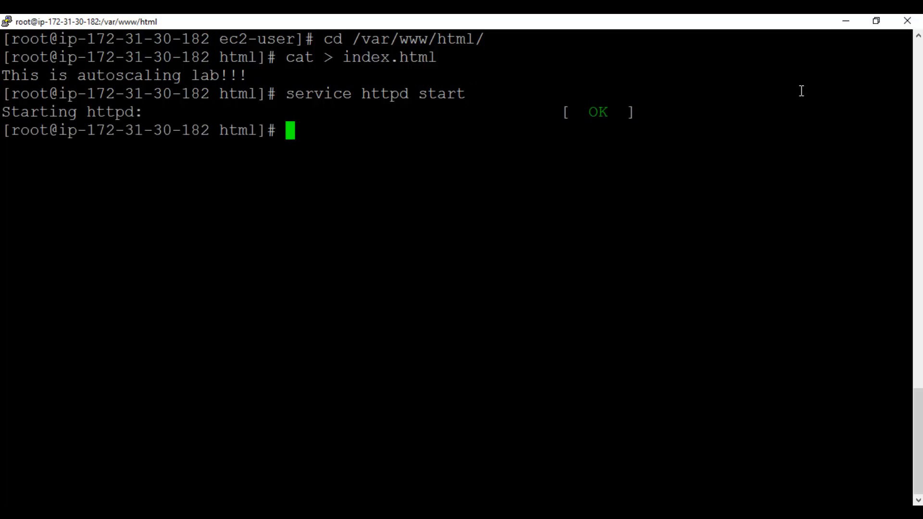
key(Up)
key(BackSpace)
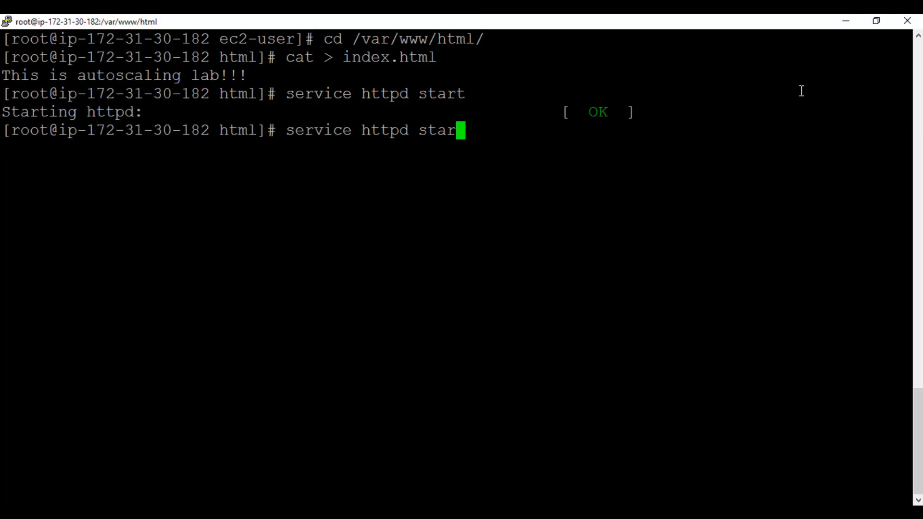
key(BackSpace)
text(tus)
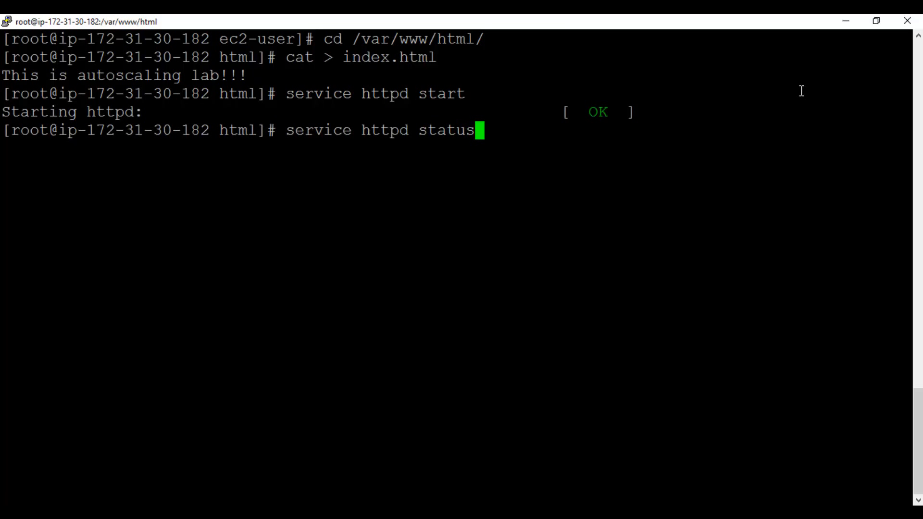
key(Return)
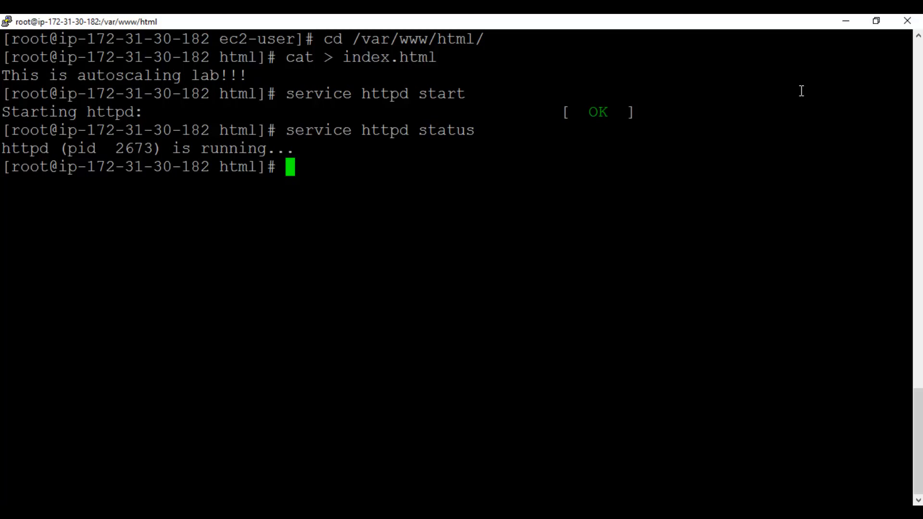
Step: Switch to Firefox and view the test pages served at 35.154.40.3 and 35.154.114.70
key(alt+Tab)
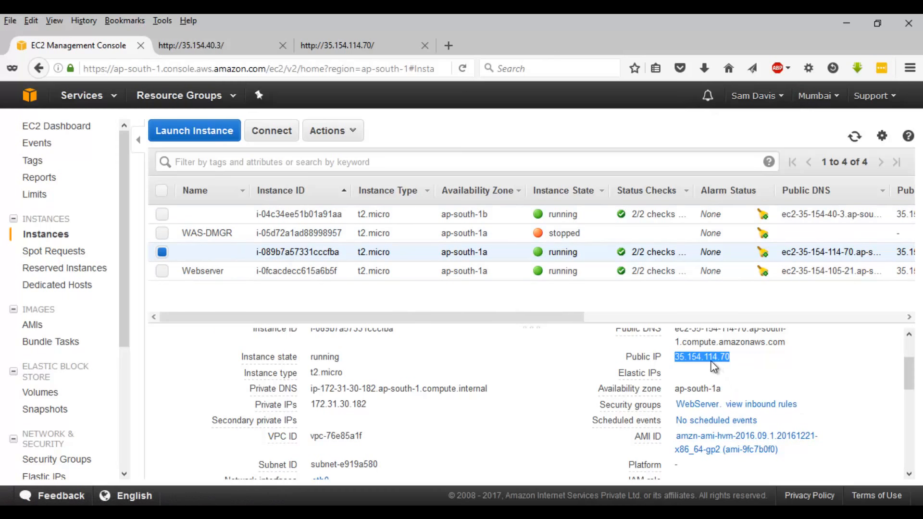
click(195, 44)
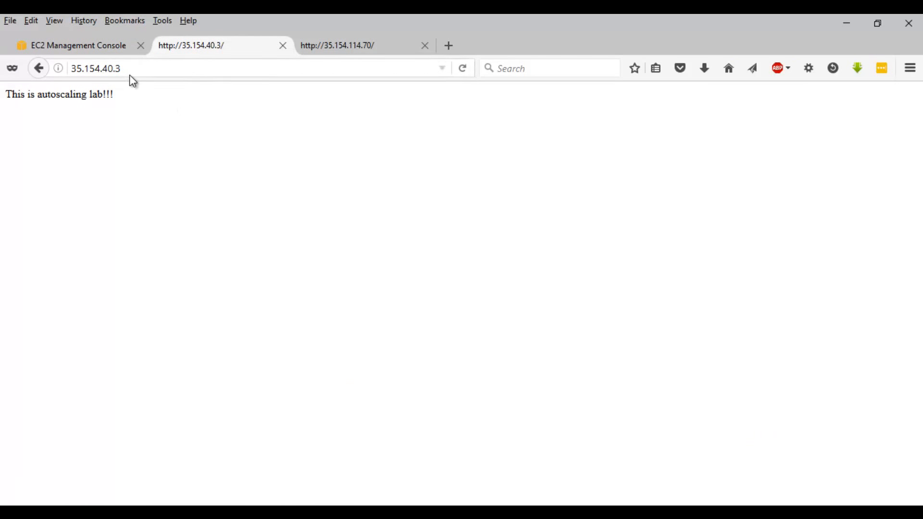
drag(116, 95, 59, 95)
click(70, 108)
click(385, 45)
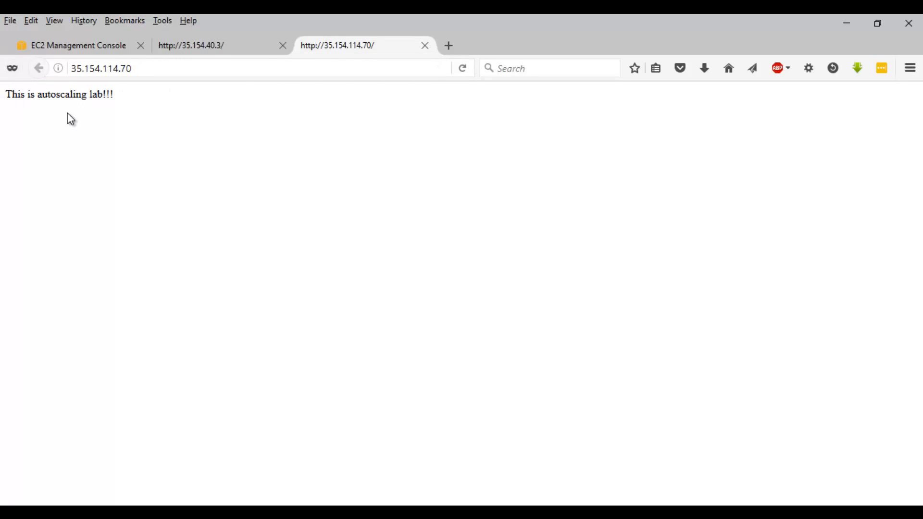
Step: Stop only instance i-04c34ee51b01a91aa from the EC2 Management Console and refresh the instance list
click(89, 50)
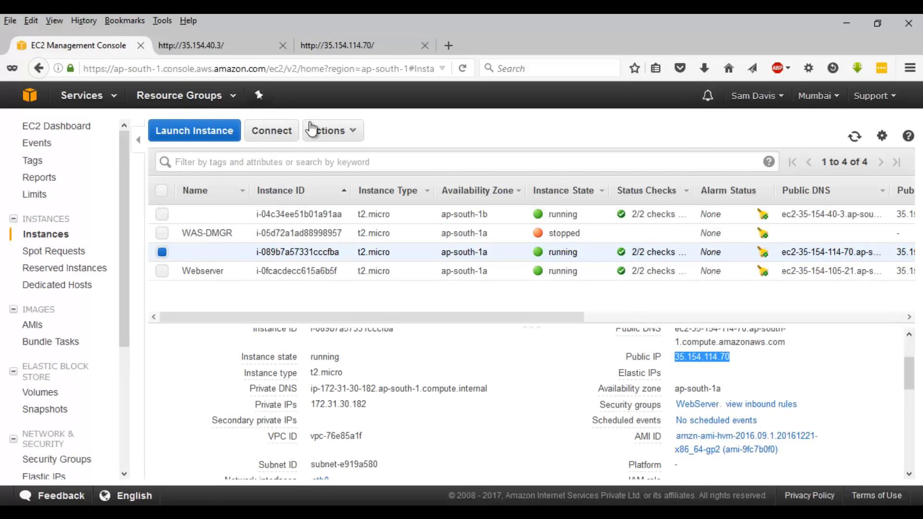
click(161, 253)
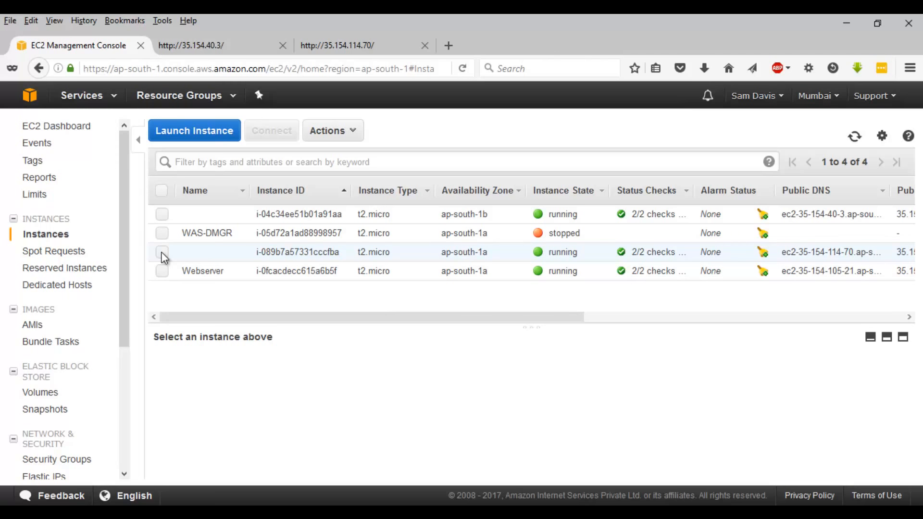
click(157, 215)
click(329, 135)
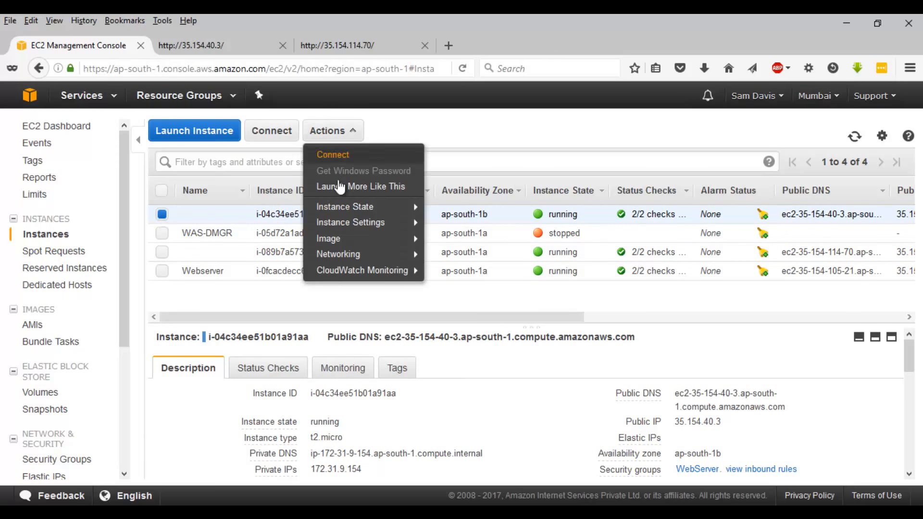
mouse_move(351, 222)
mouse_move(358, 207)
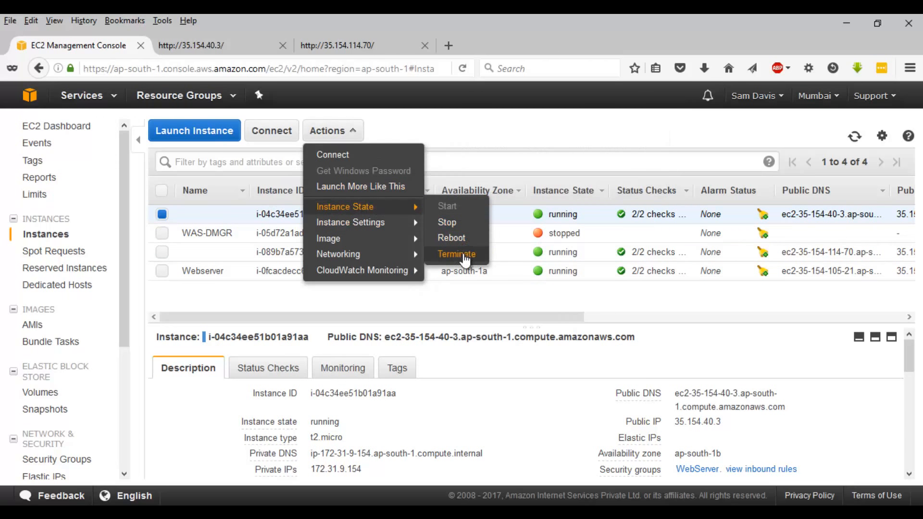
click(447, 223)
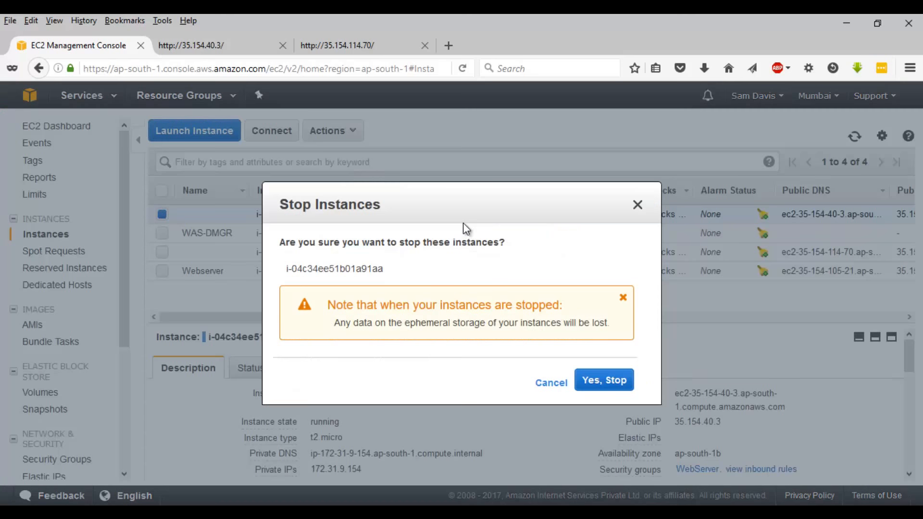
click(604, 380)
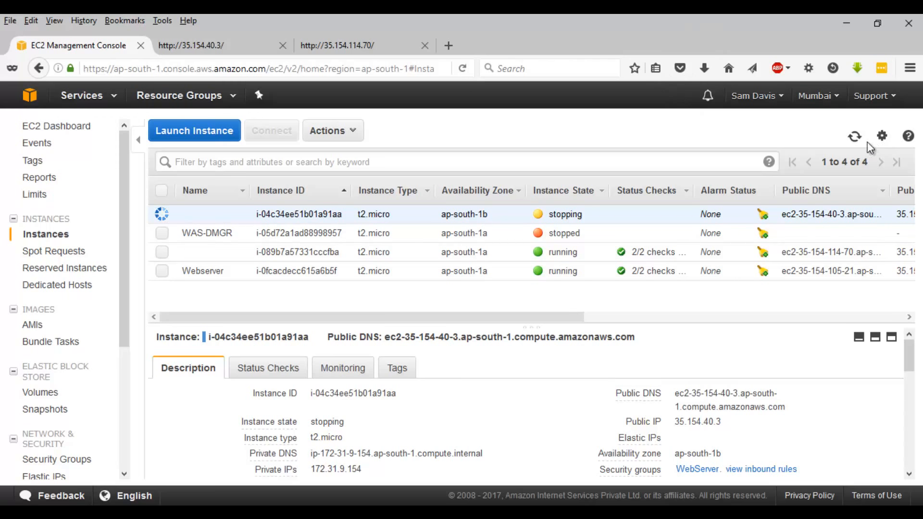
click(854, 139)
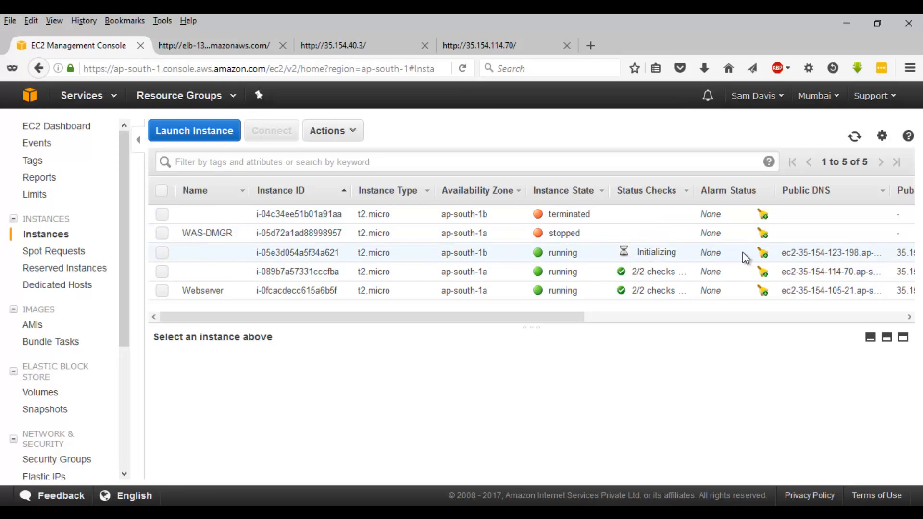
Step: Select only the replacement instance i-05e3d054a5f34a621 in ap-south-1b and copy its public IP
click(683, 254)
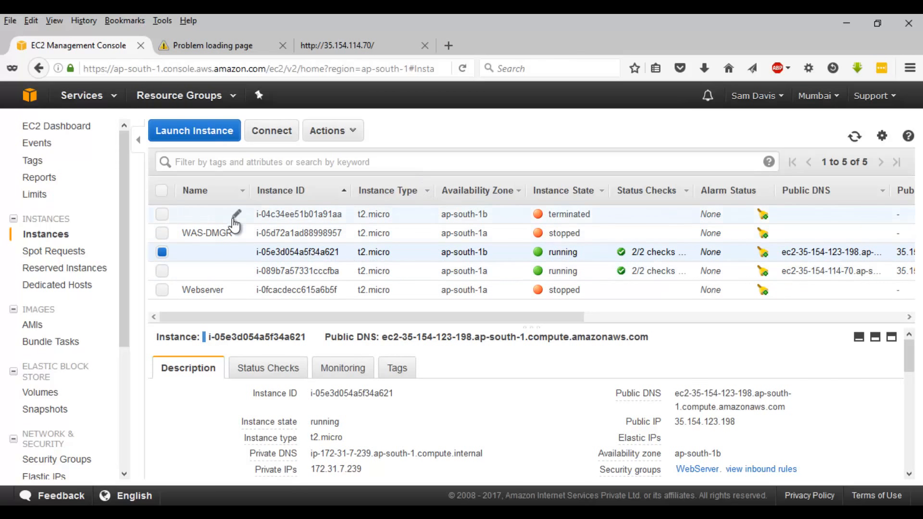
click(165, 271)
click(162, 254)
click(163, 273)
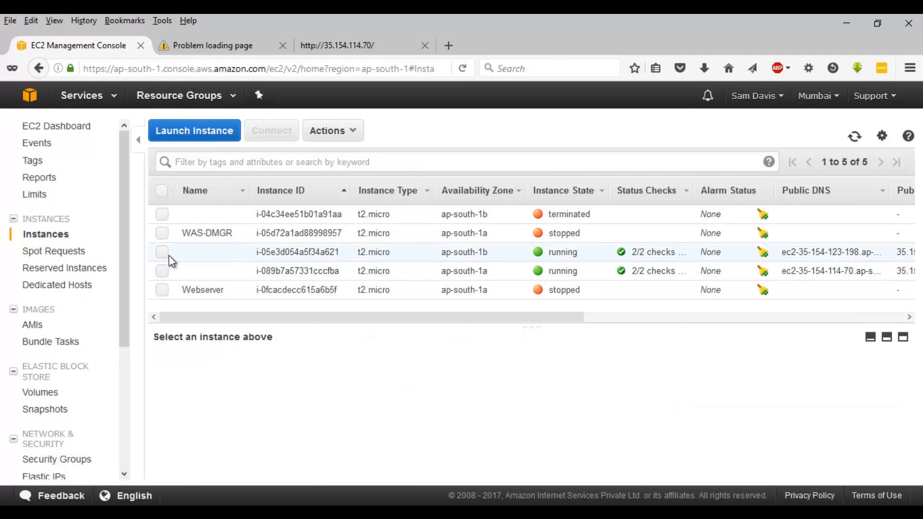
click(169, 256)
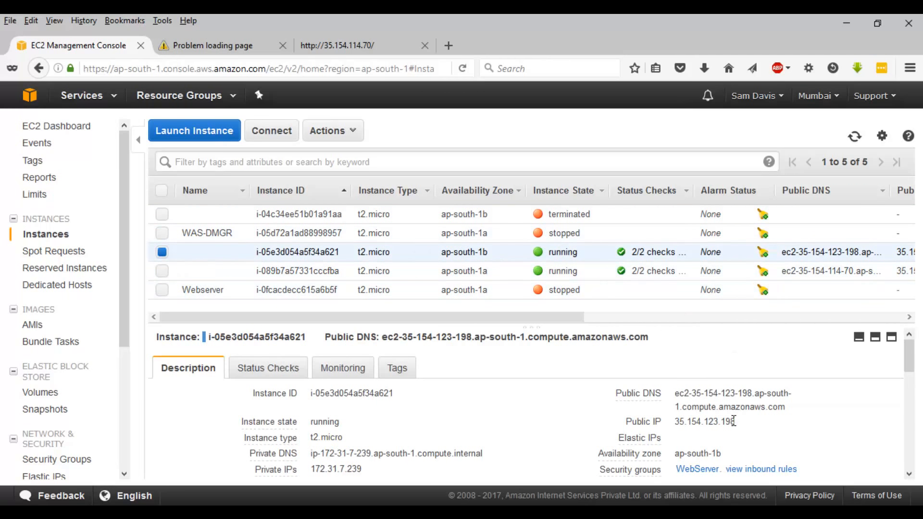
drag(734, 421, 675, 421)
right_click(678, 418)
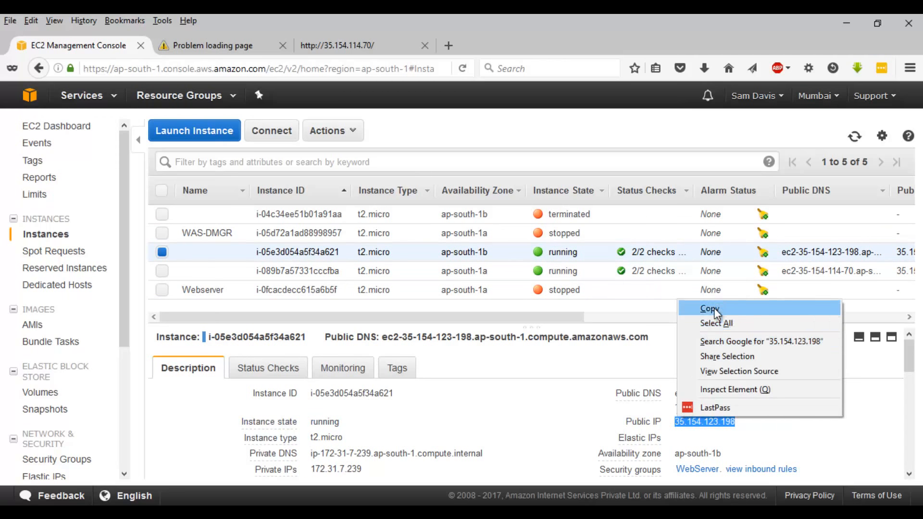
click(714, 307)
Step: Reload the page at 35.154.123.198 to view its test page, and return to the EC2 instance list
click(212, 45)
click(217, 64)
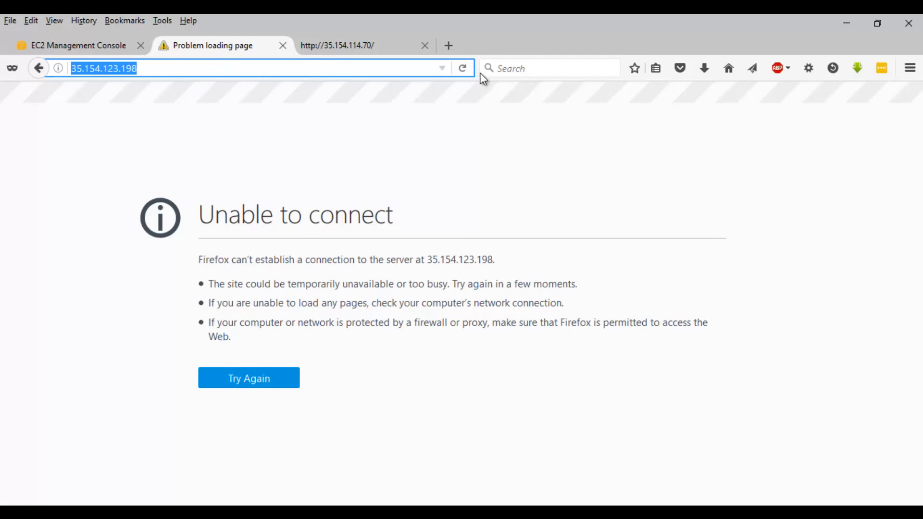
click(462, 69)
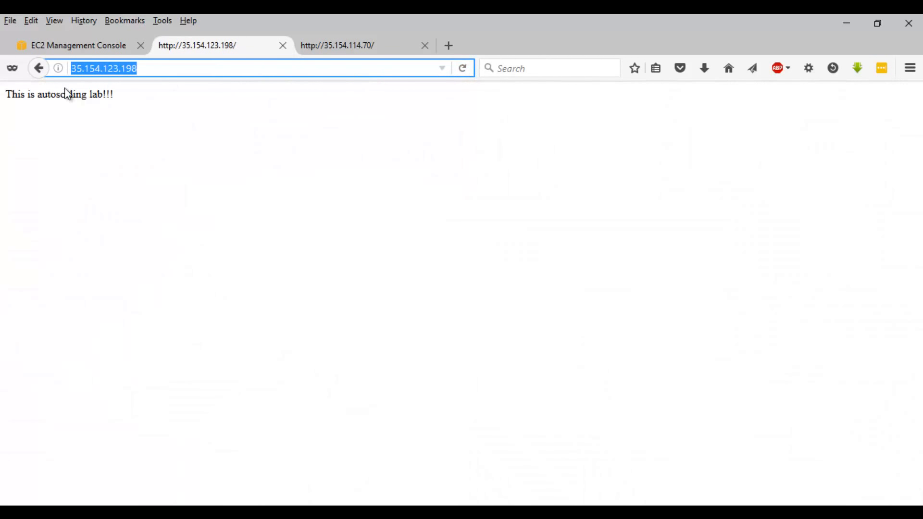
click(76, 118)
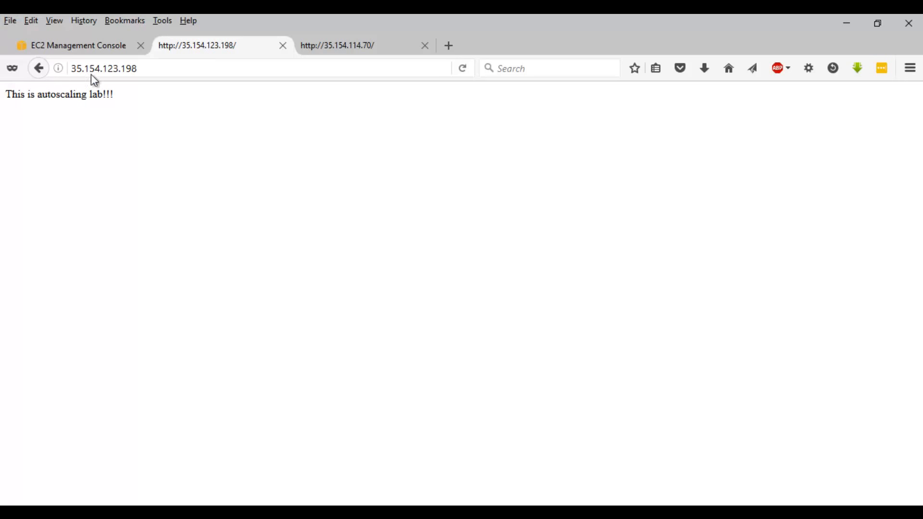
click(68, 48)
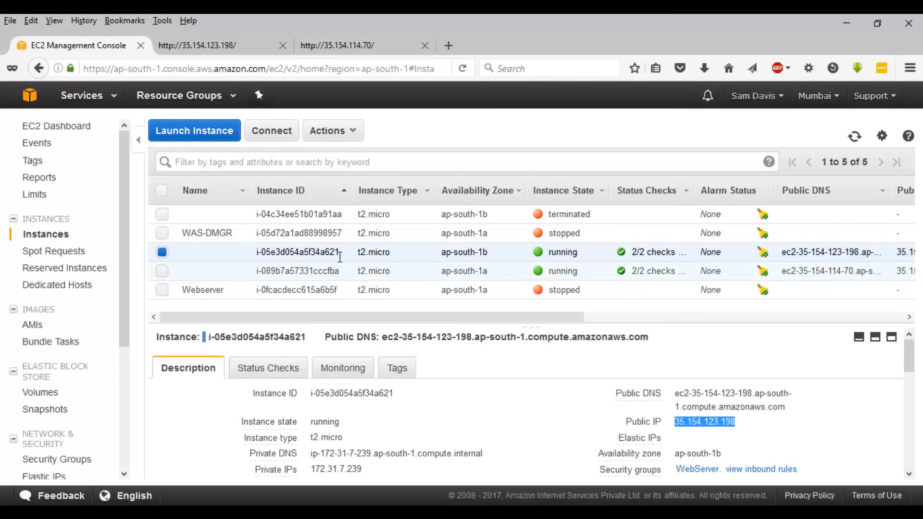